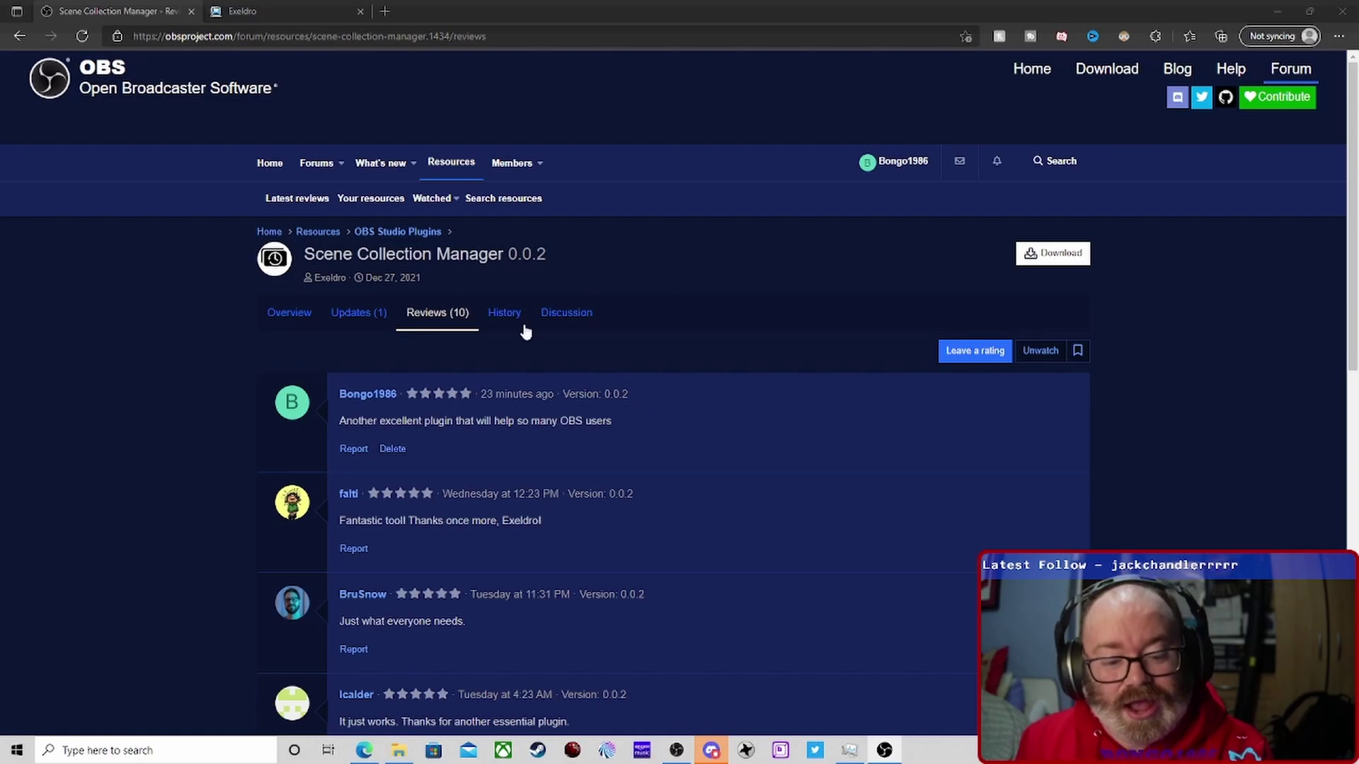
# Step: Show the Scene Collection Manager 0.0.2 download list with the 1.1 MB Windows zip
pyautogui.click(1062, 255)
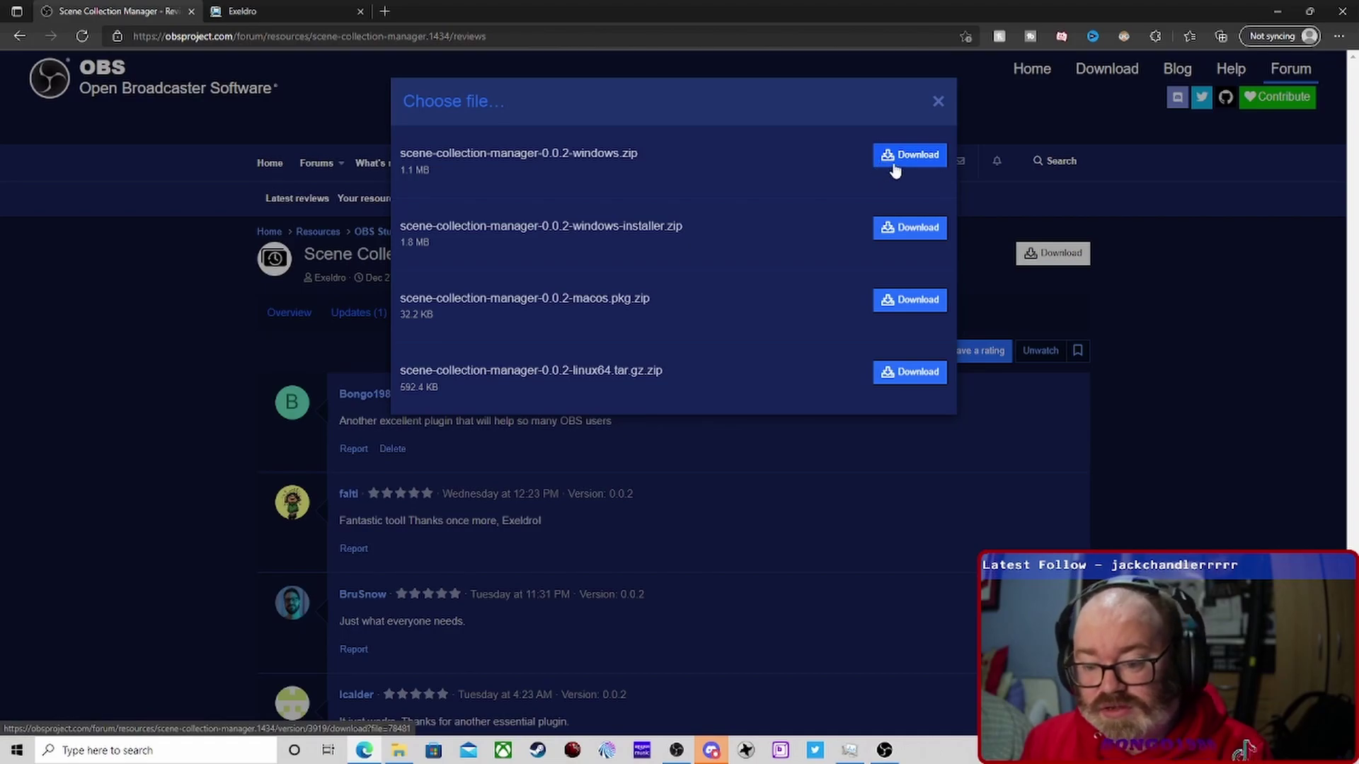
pyautogui.click(411, 756)
pyautogui.click(1189, 149)
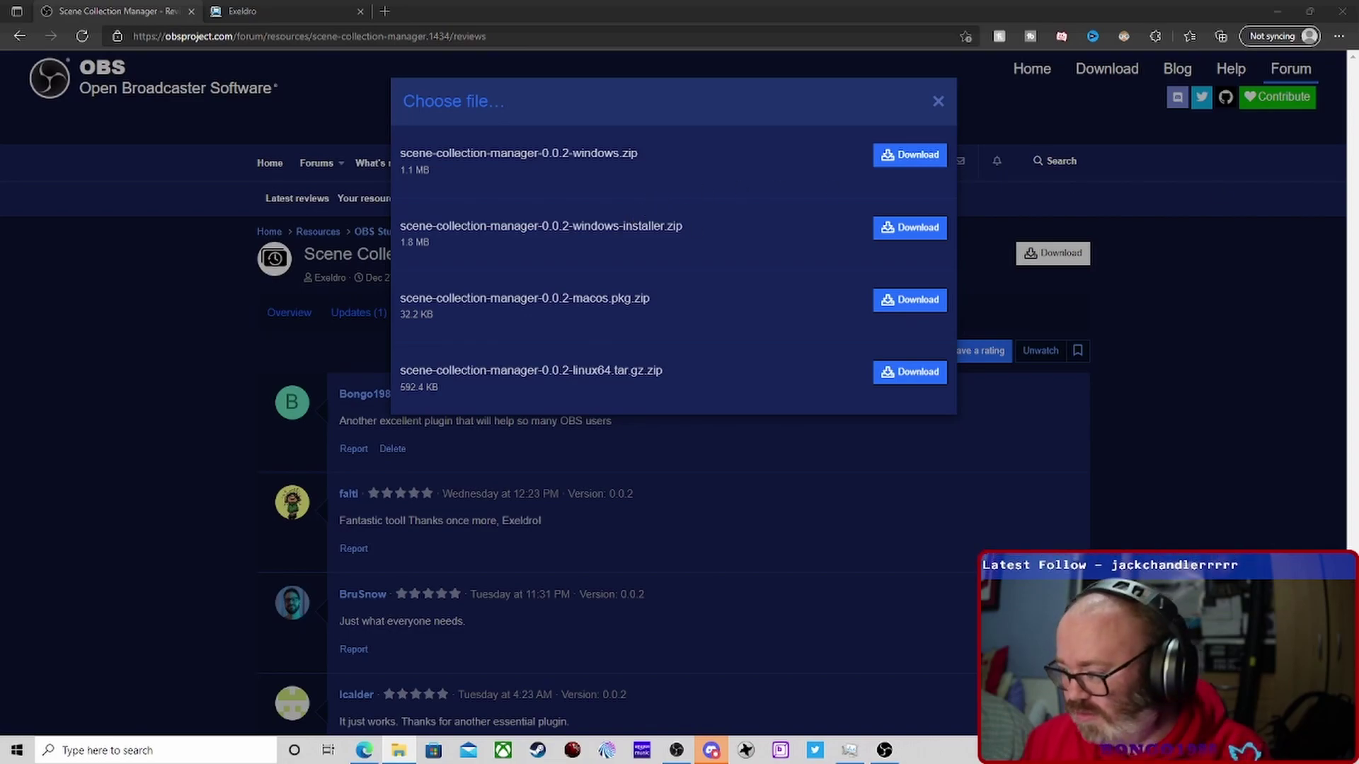
# Step: Open the extracted scene-collection-manager-0.0.2-windows folder and select the data and obs-plugins folders
pyautogui.press('super+e')
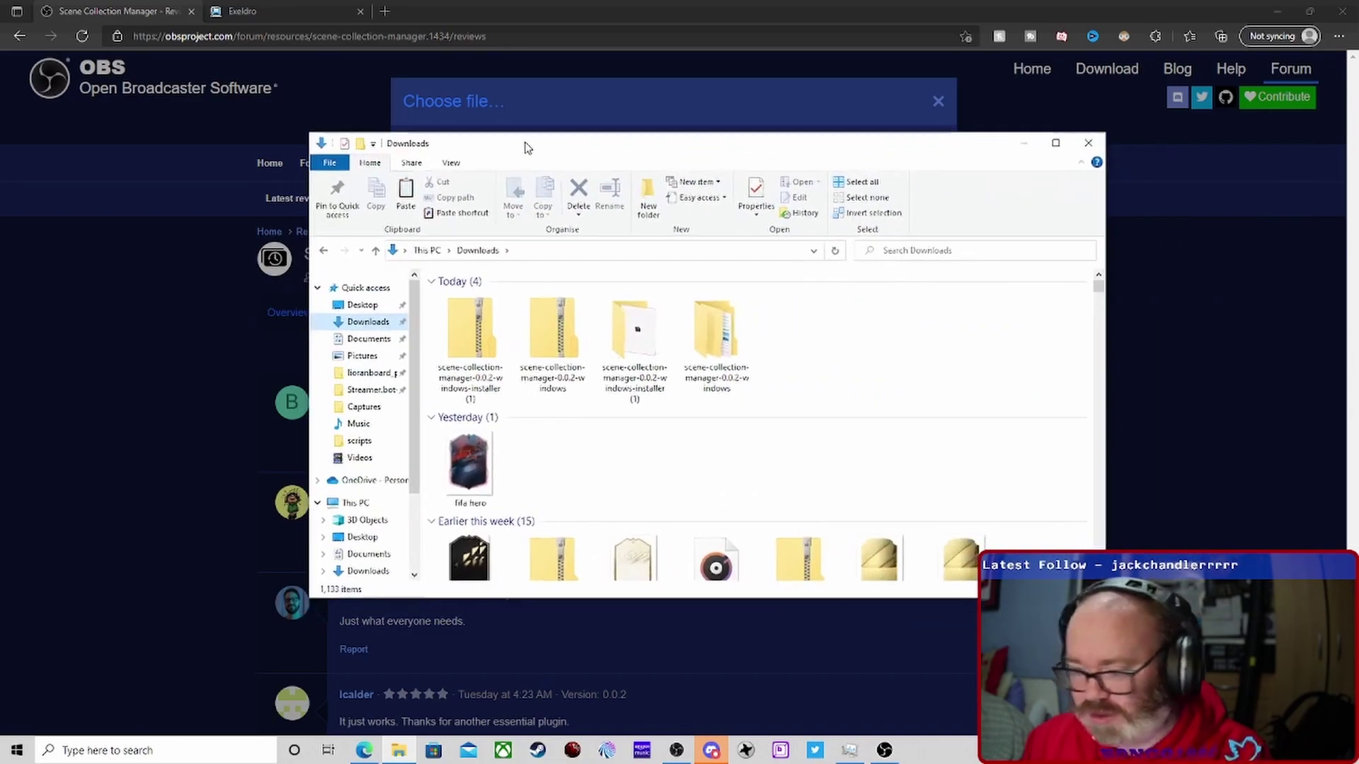
pyautogui.doubleClick(694, 343)
pyautogui.moveTo(500, 345); pyautogui.dragTo(534, 297)
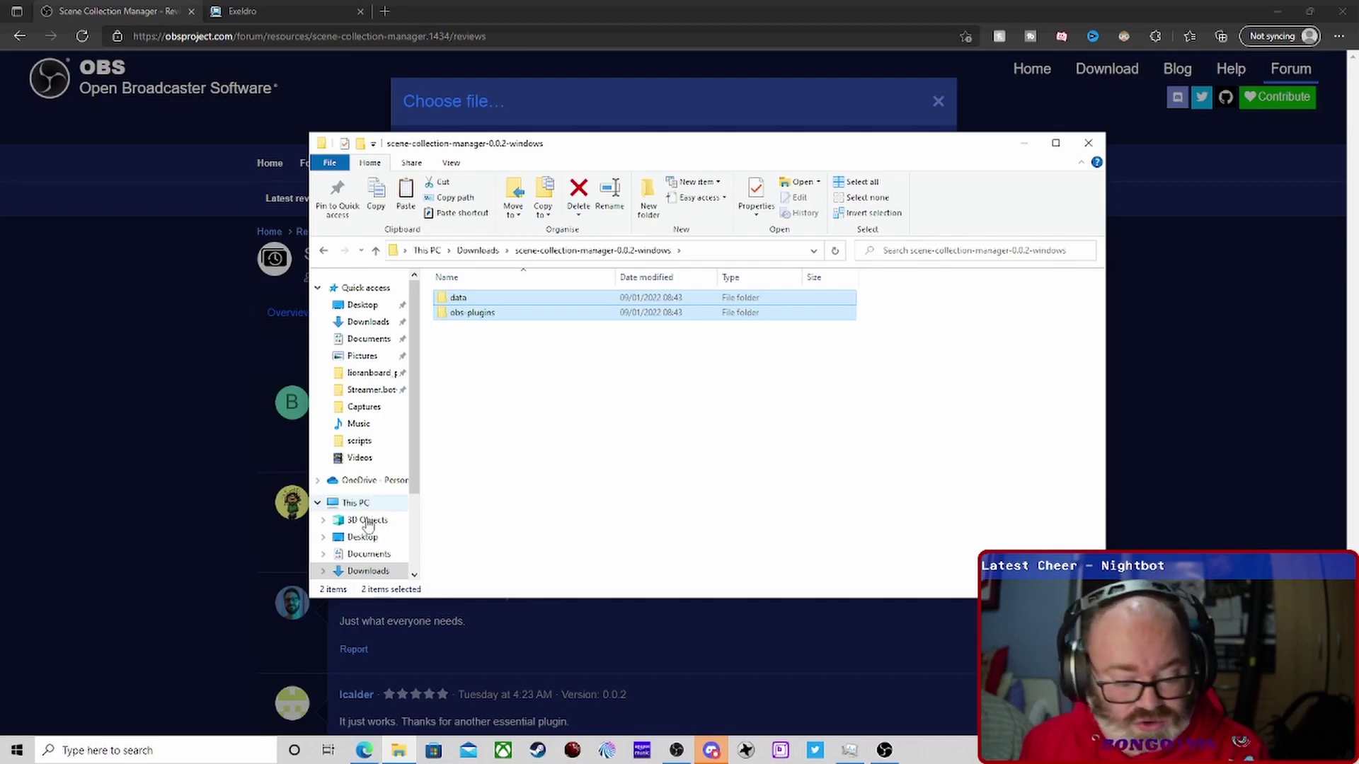
# Step: Browse to the C:\Program Files\obs-studio install folder
pyautogui.scroll(-2, 354, 524)
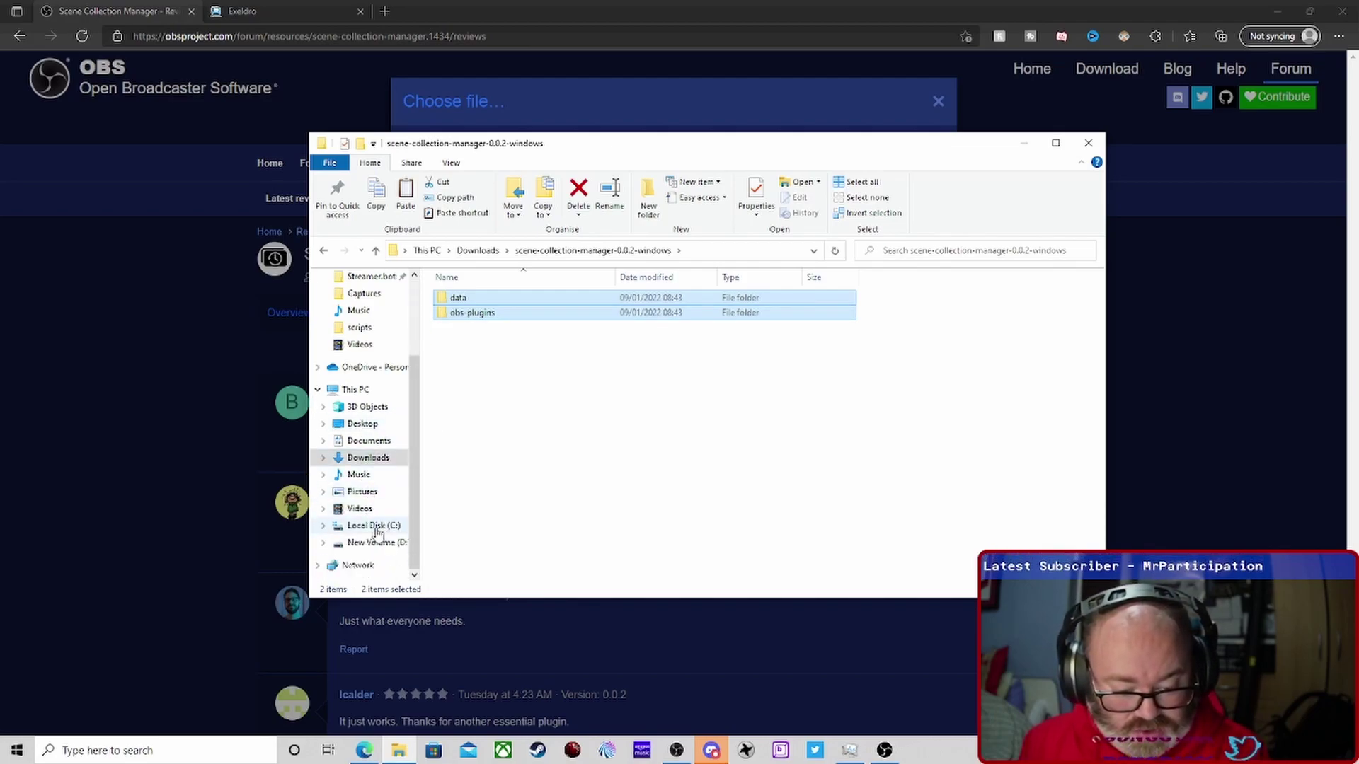
pyautogui.click(379, 525)
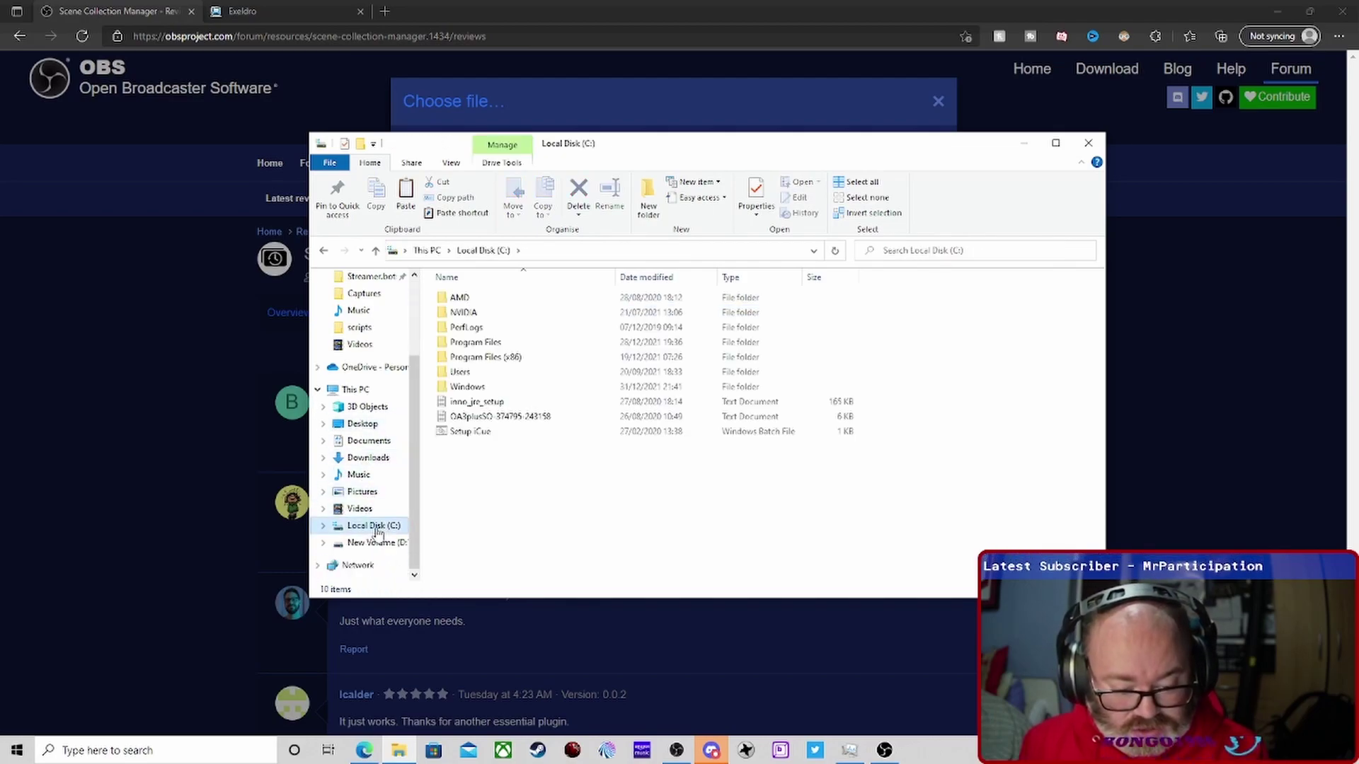
pyautogui.doubleClick(475, 343)
pyautogui.scroll(-4, 509, 396)
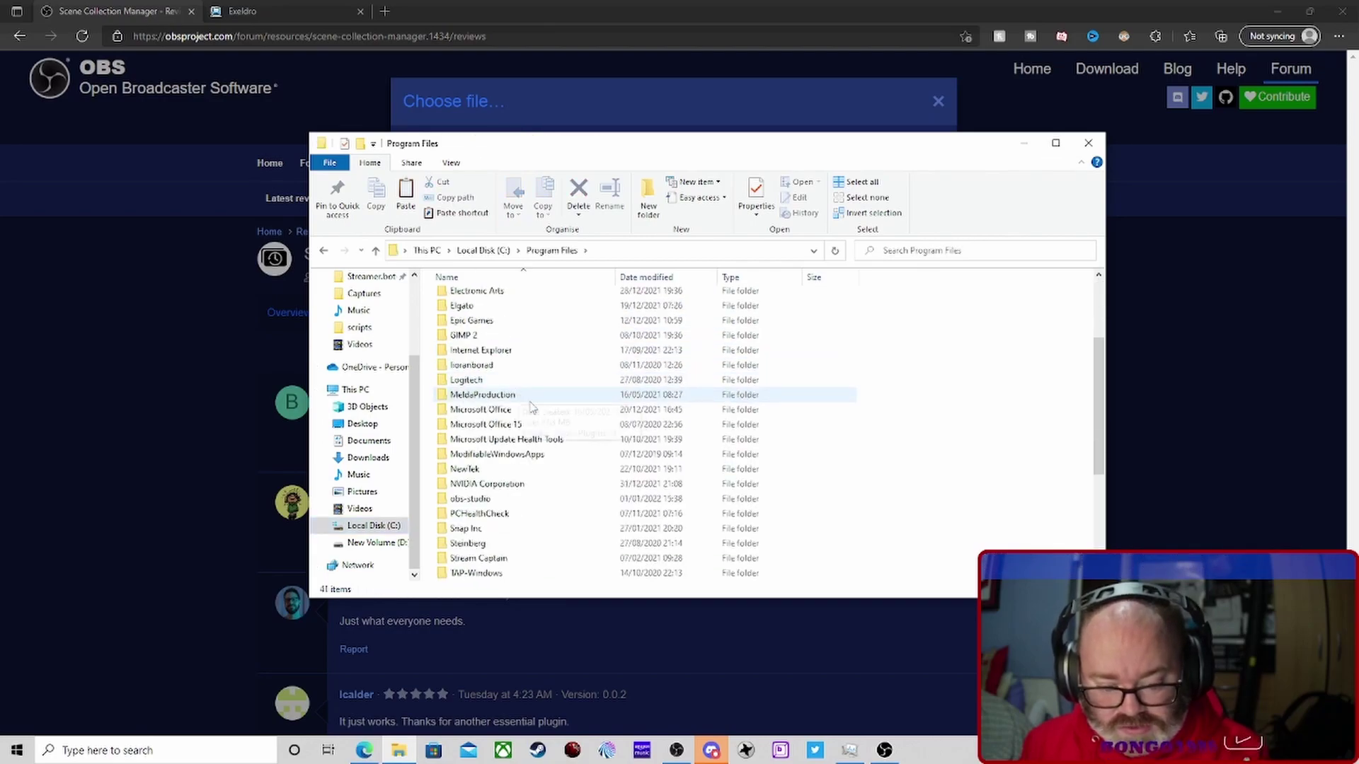
pyautogui.doubleClick(488, 453)
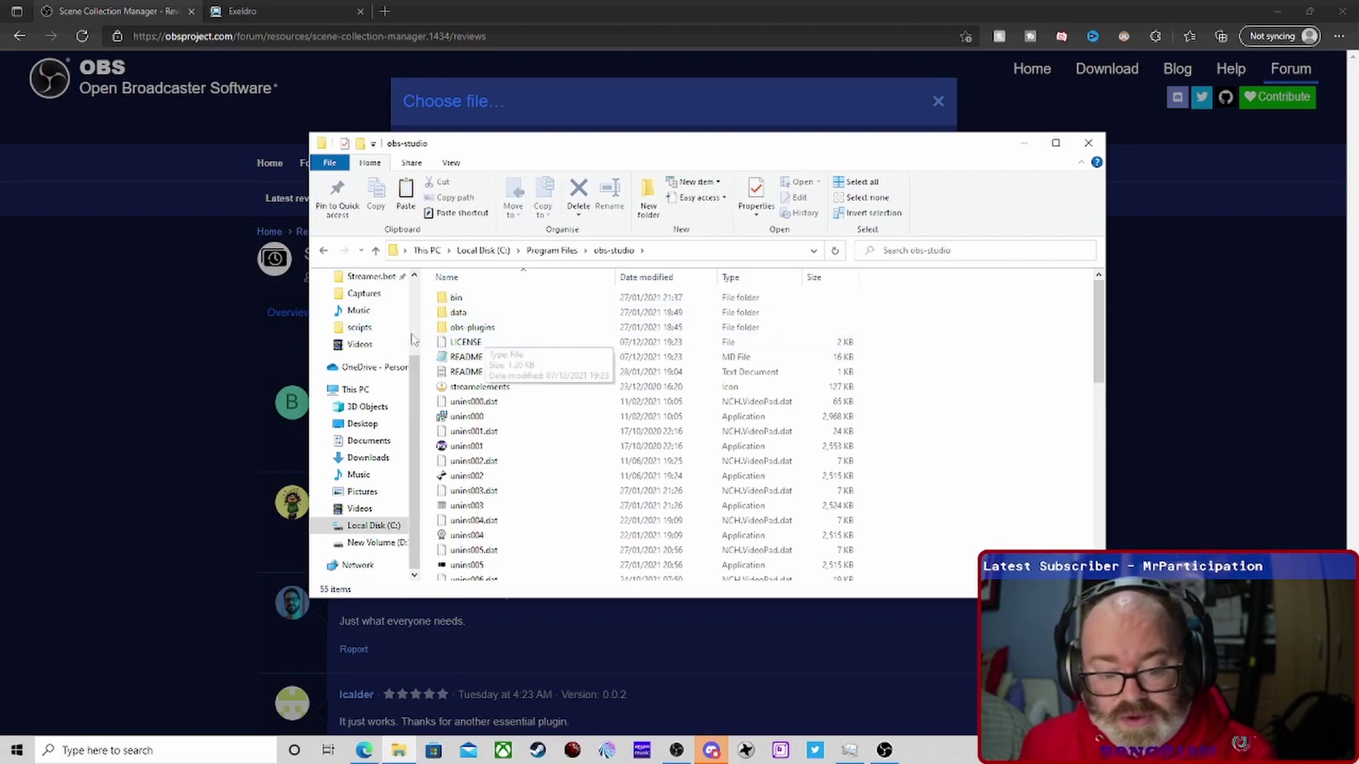
# Step: Open the Desktop's portable OBS-Studio-27.1.3-Full-x64 folder, then minimise File Explorer
pyautogui.scroll(3, 379, 300)
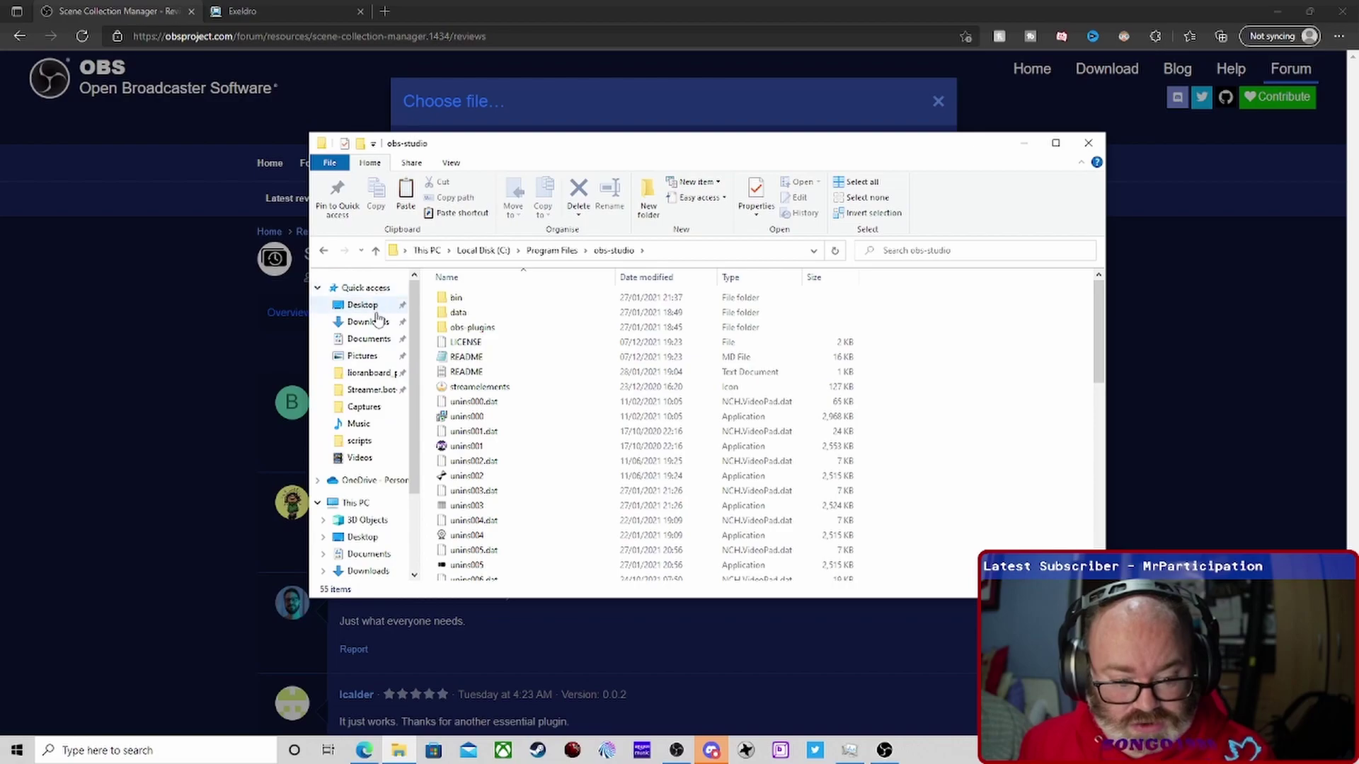
pyautogui.click(373, 307)
pyautogui.click(882, 326)
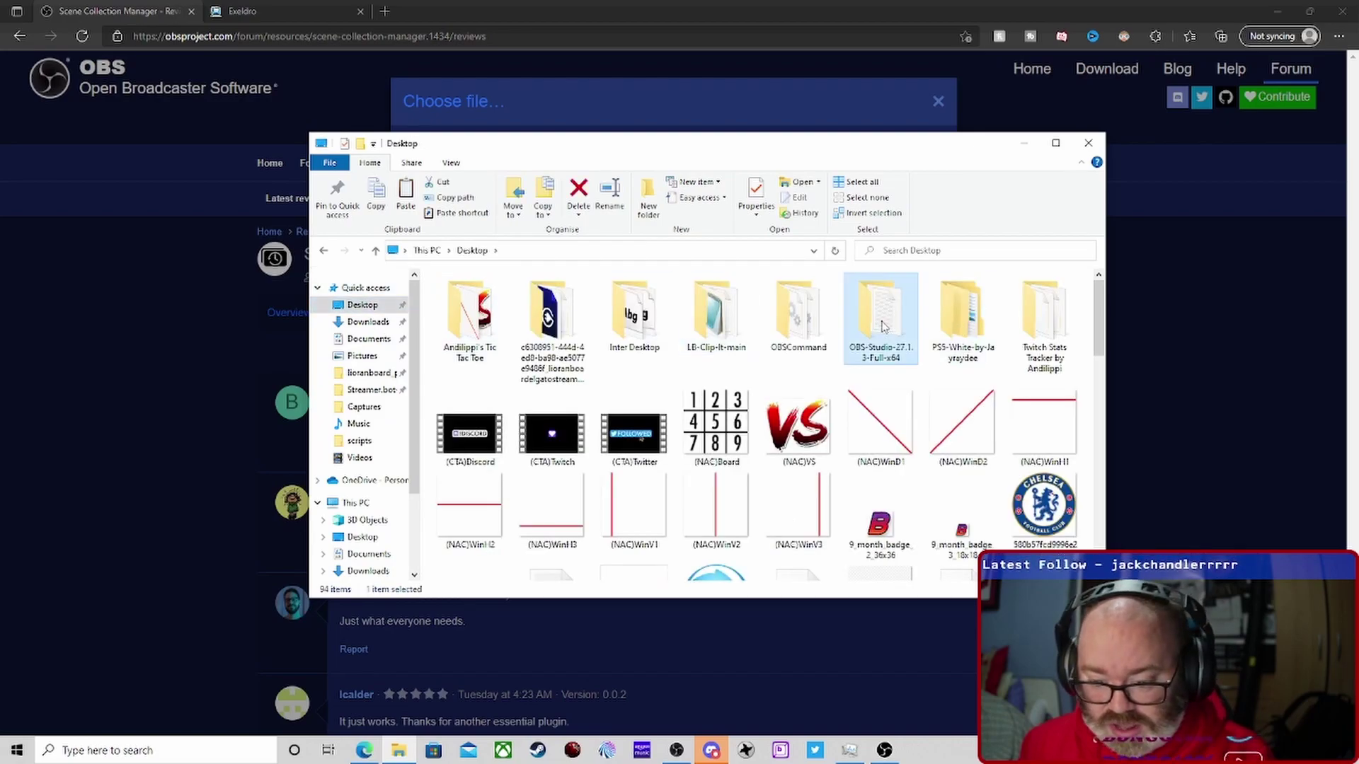
pyautogui.doubleClick(882, 326)
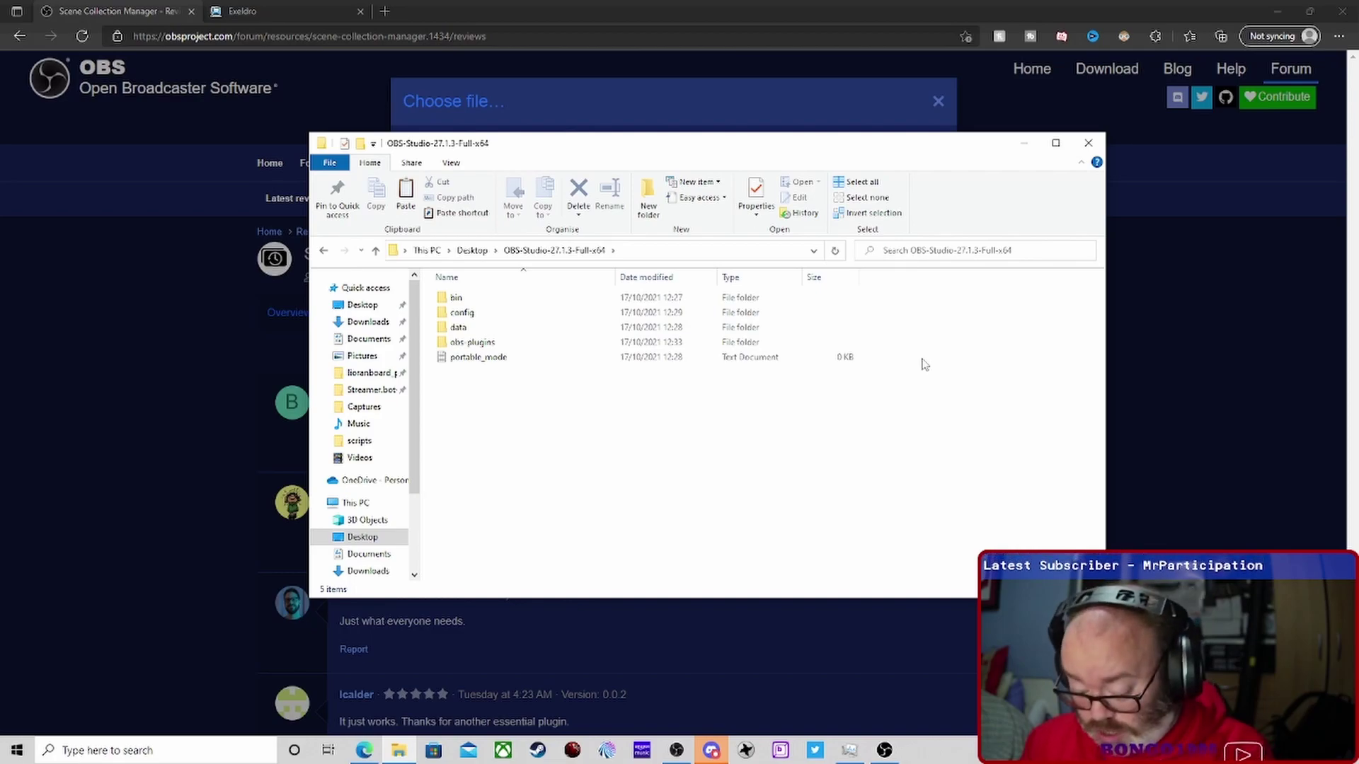
pyautogui.click(1024, 144)
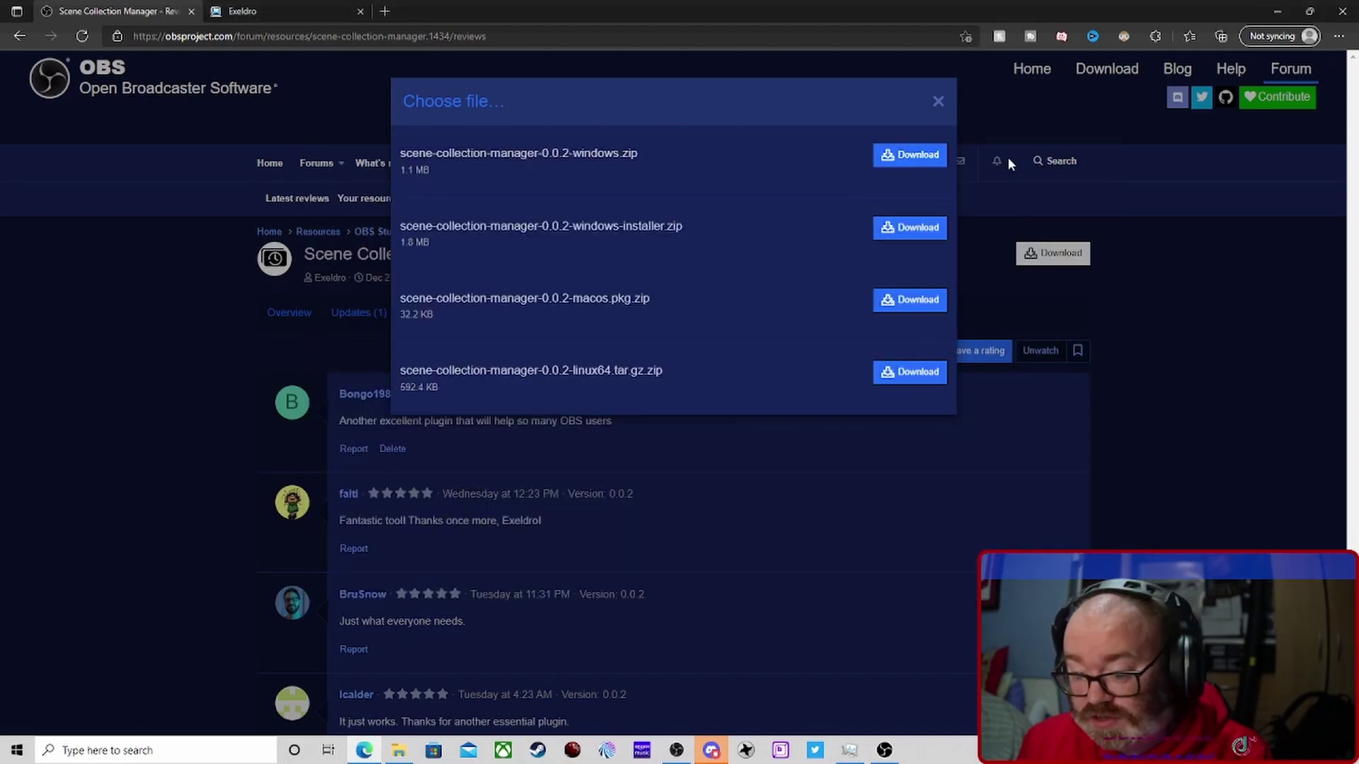
# Step: Bring OBS Studio forward and launch Tools > Scene Collection Manager
pyautogui.click(677, 752)
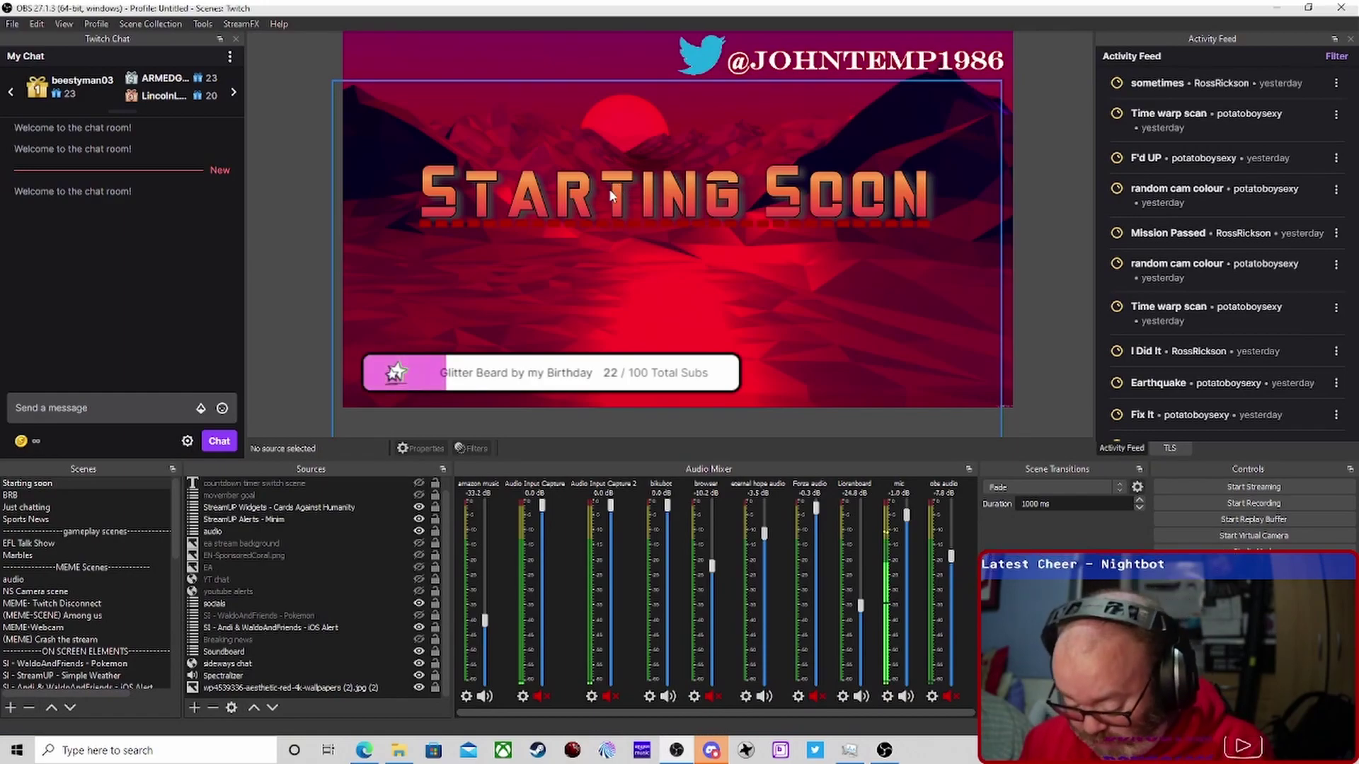
pyautogui.click(202, 23)
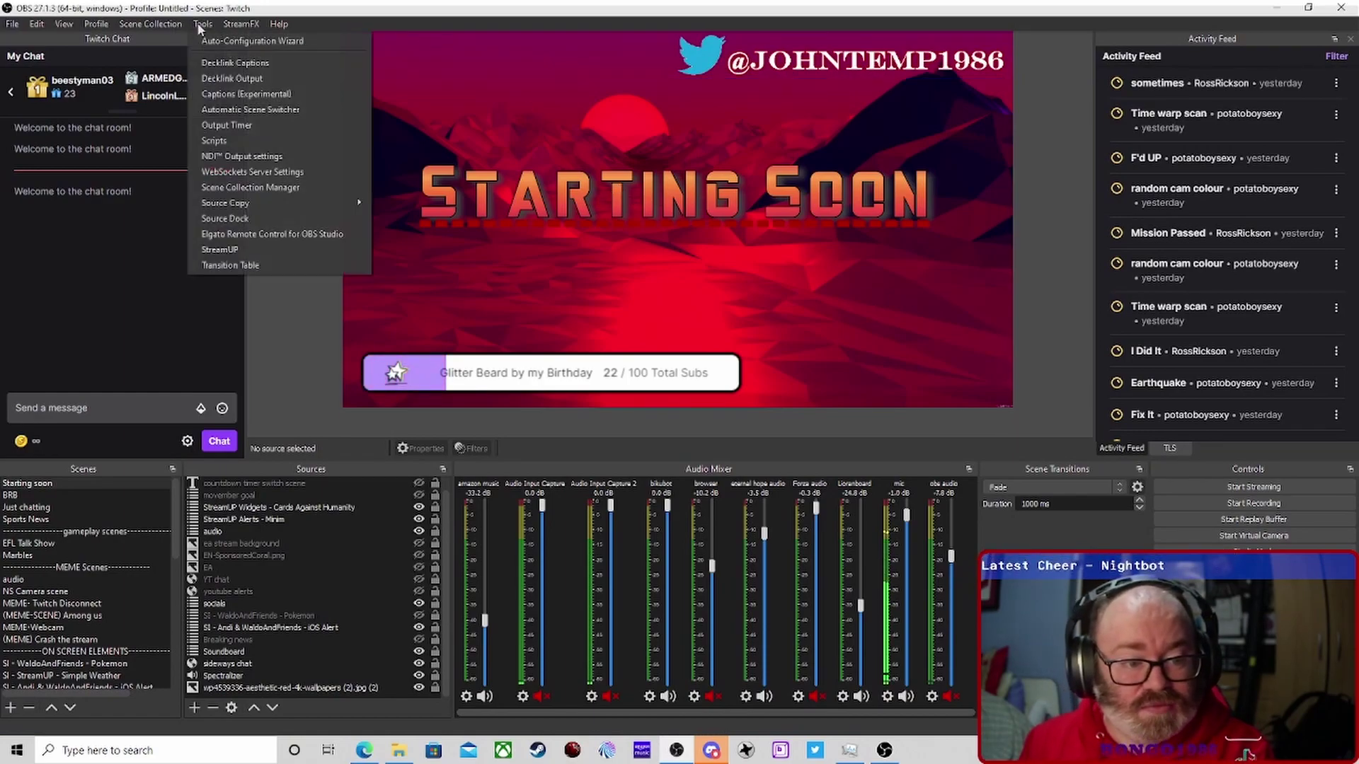
pyautogui.click(261, 185)
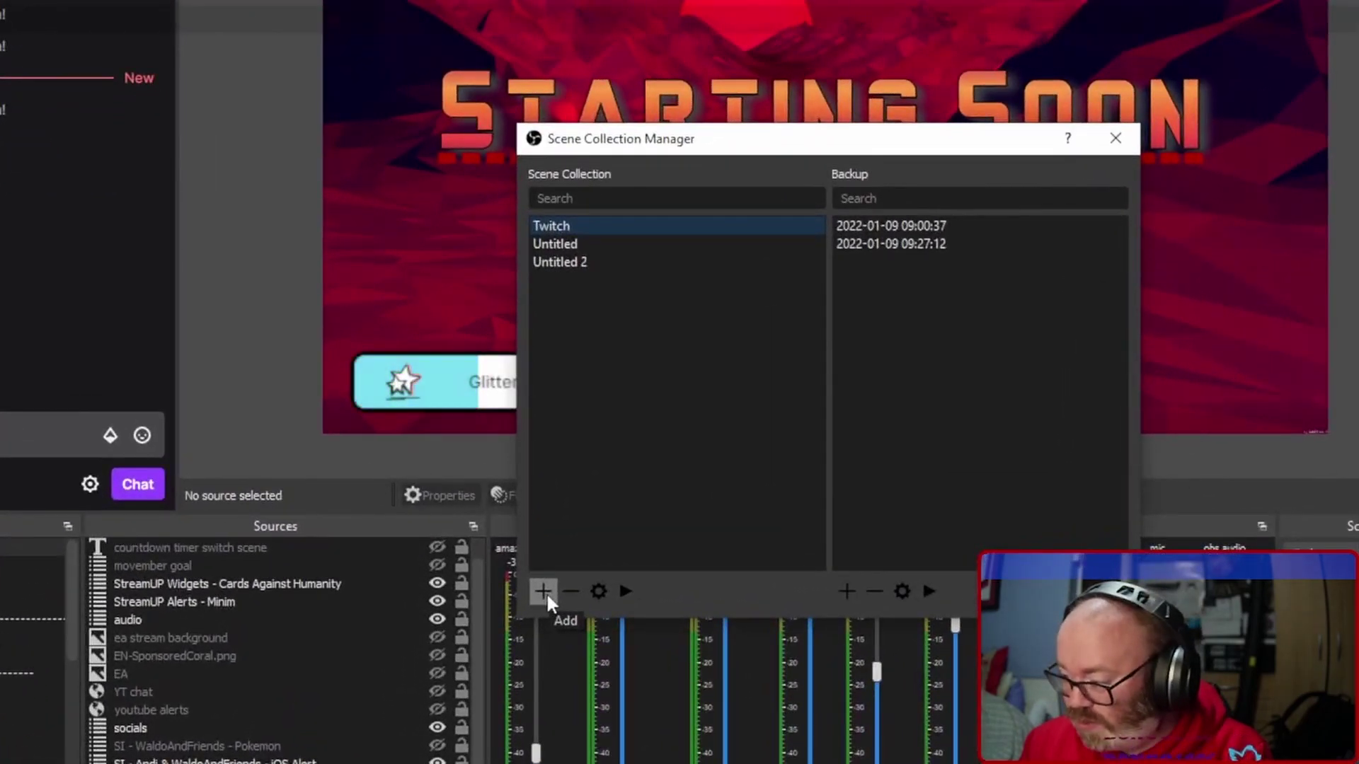
pyautogui.click(494, 522)
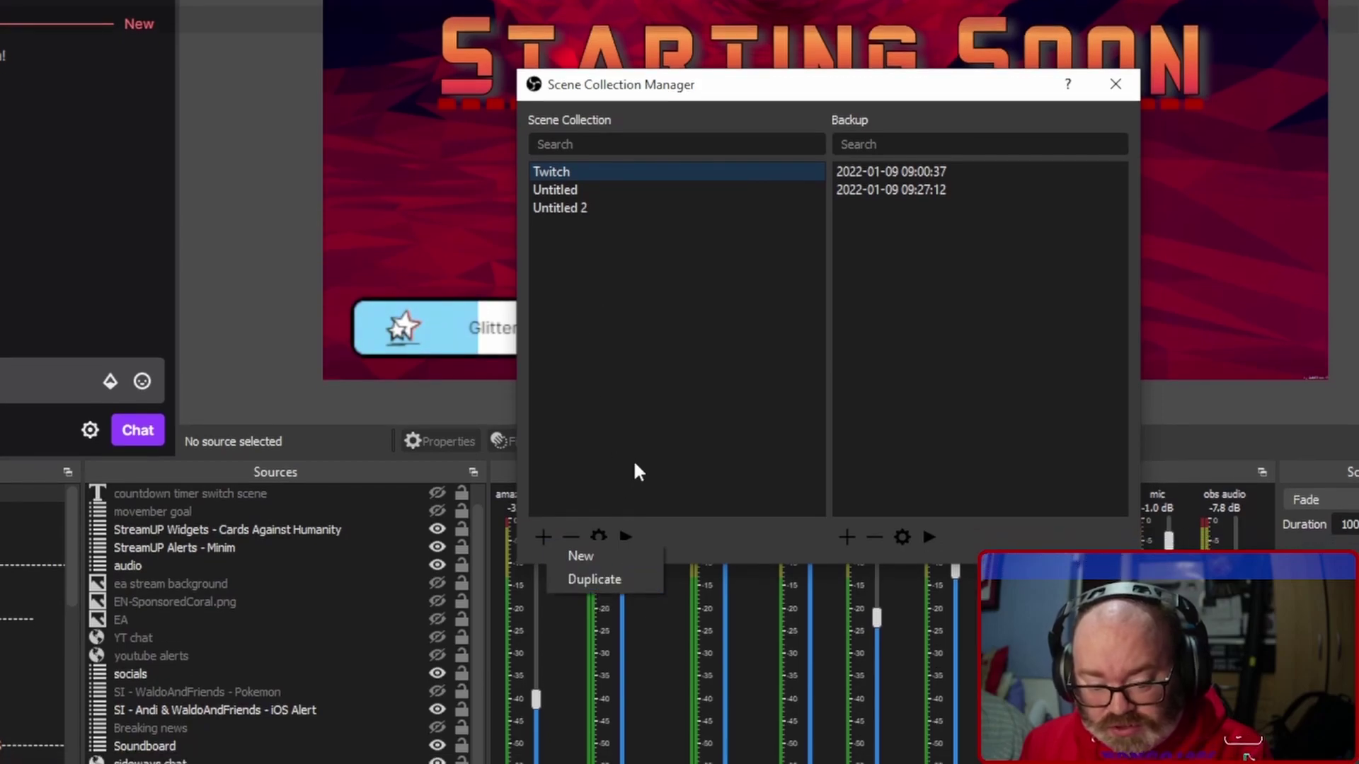
pyautogui.click(637, 472)
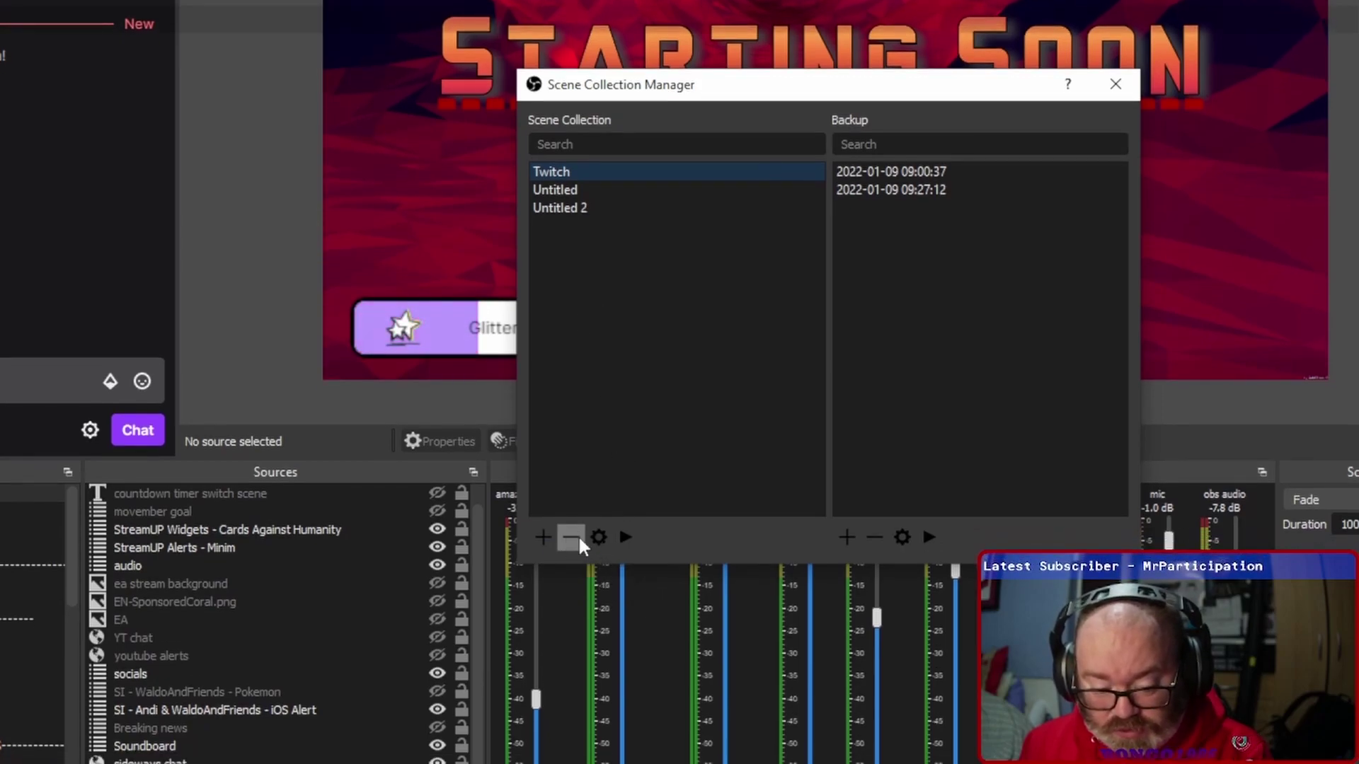
pyautogui.click(599, 537)
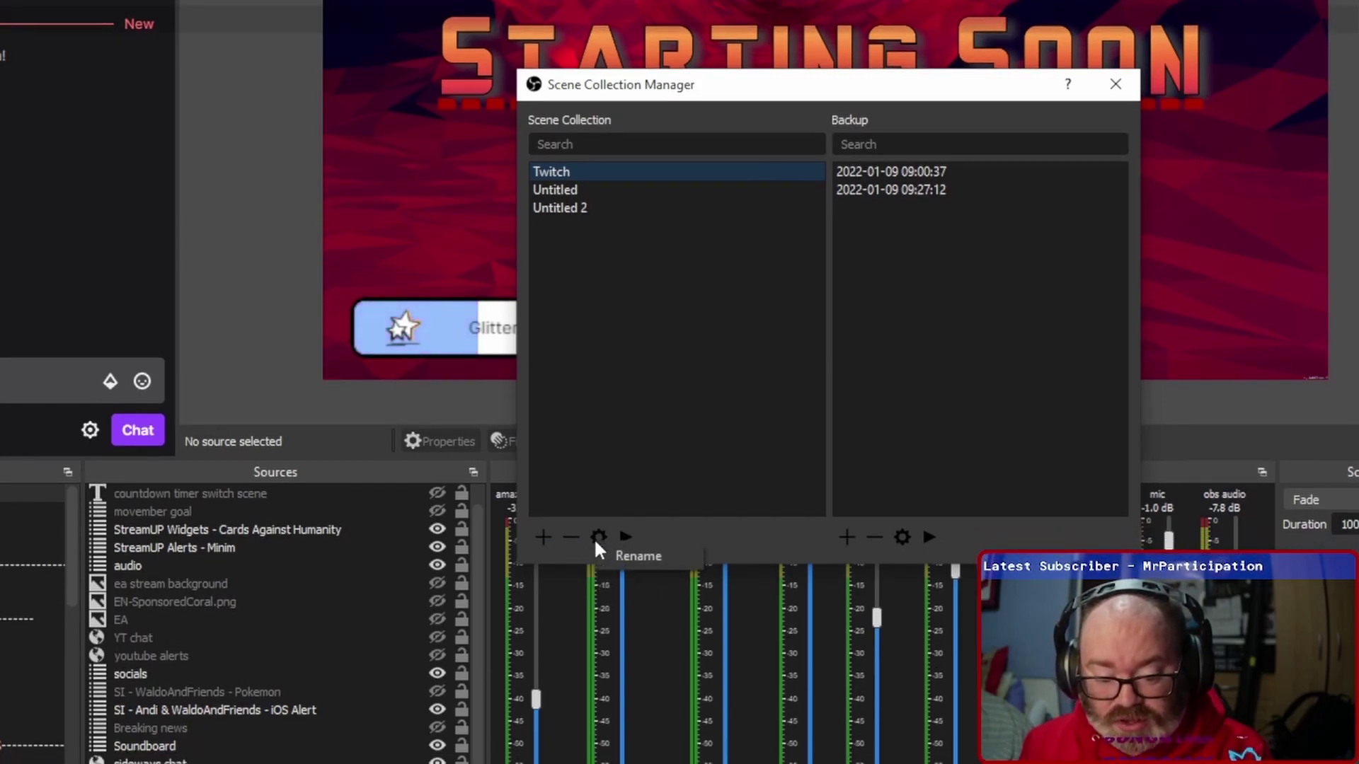
pyautogui.click(637, 488)
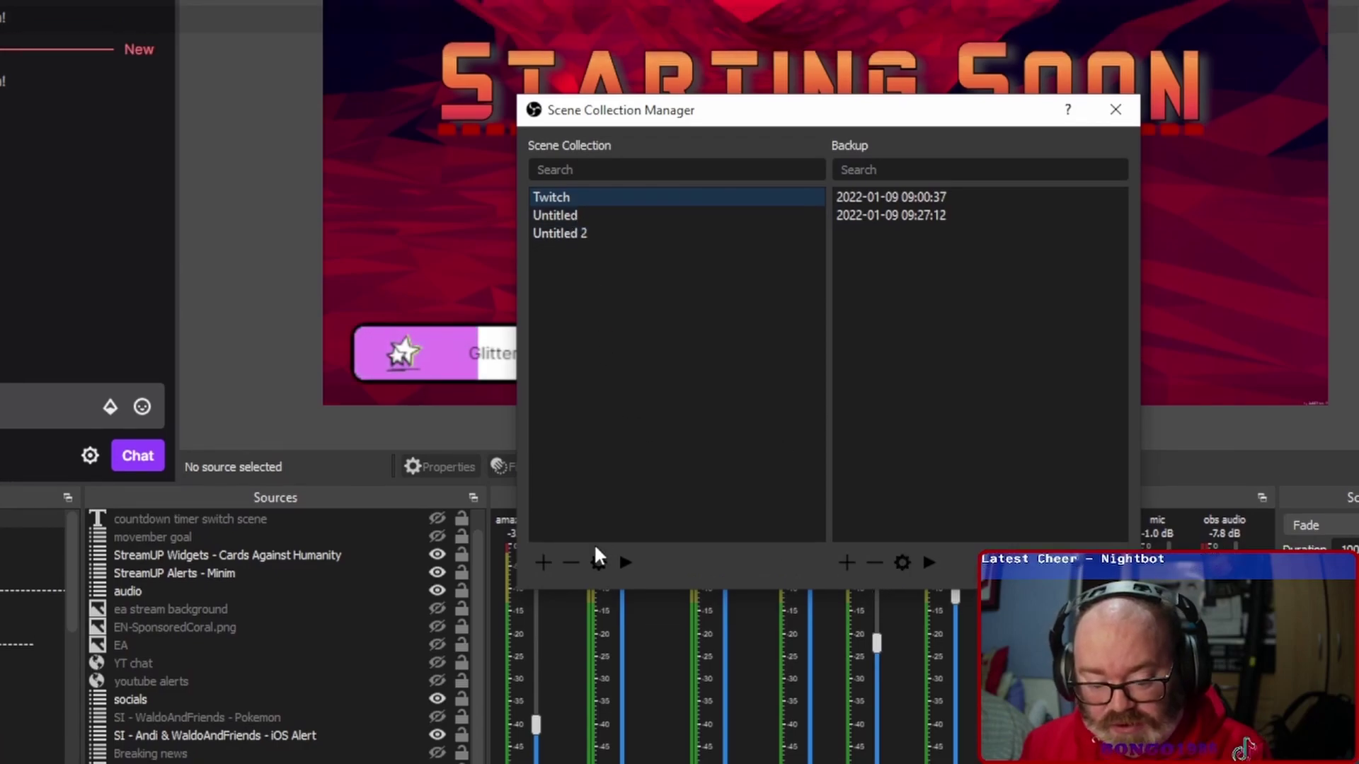
pyautogui.click(566, 217)
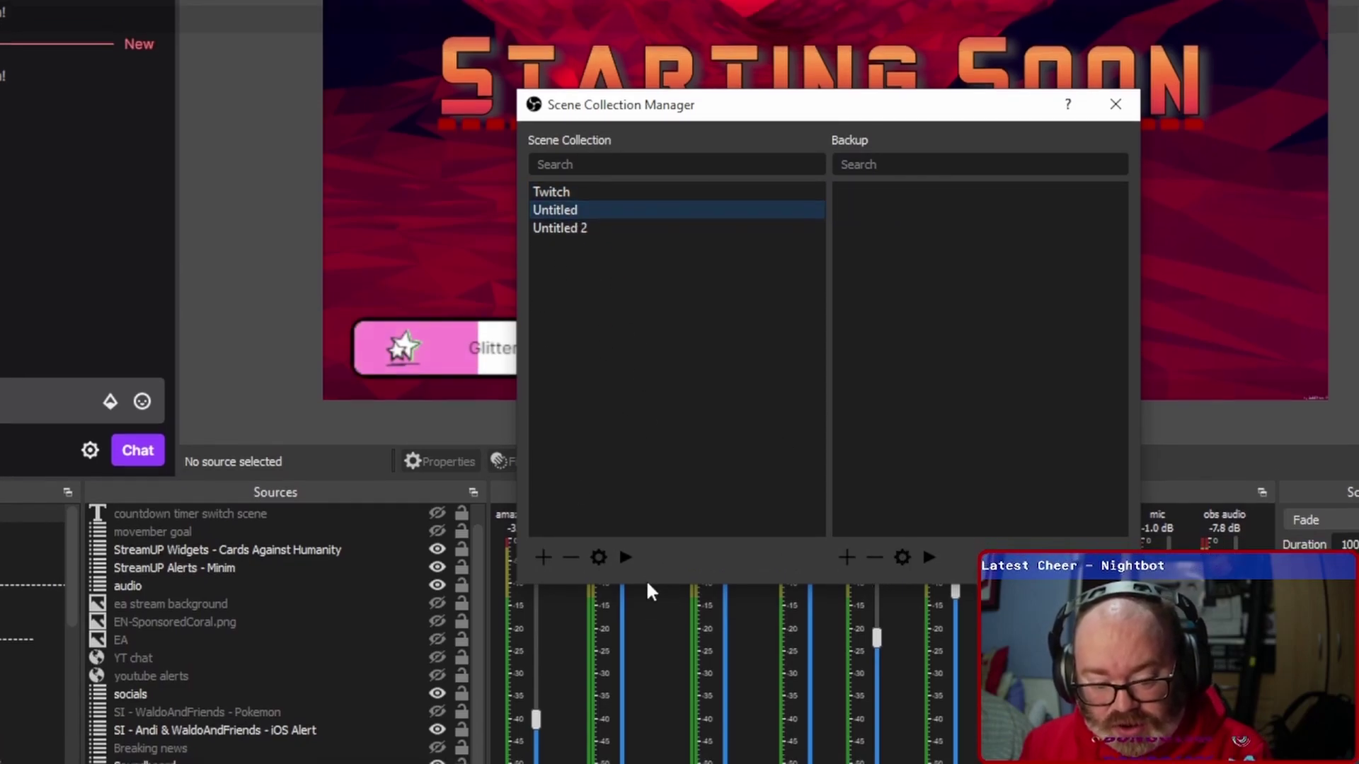
pyautogui.click(590, 194)
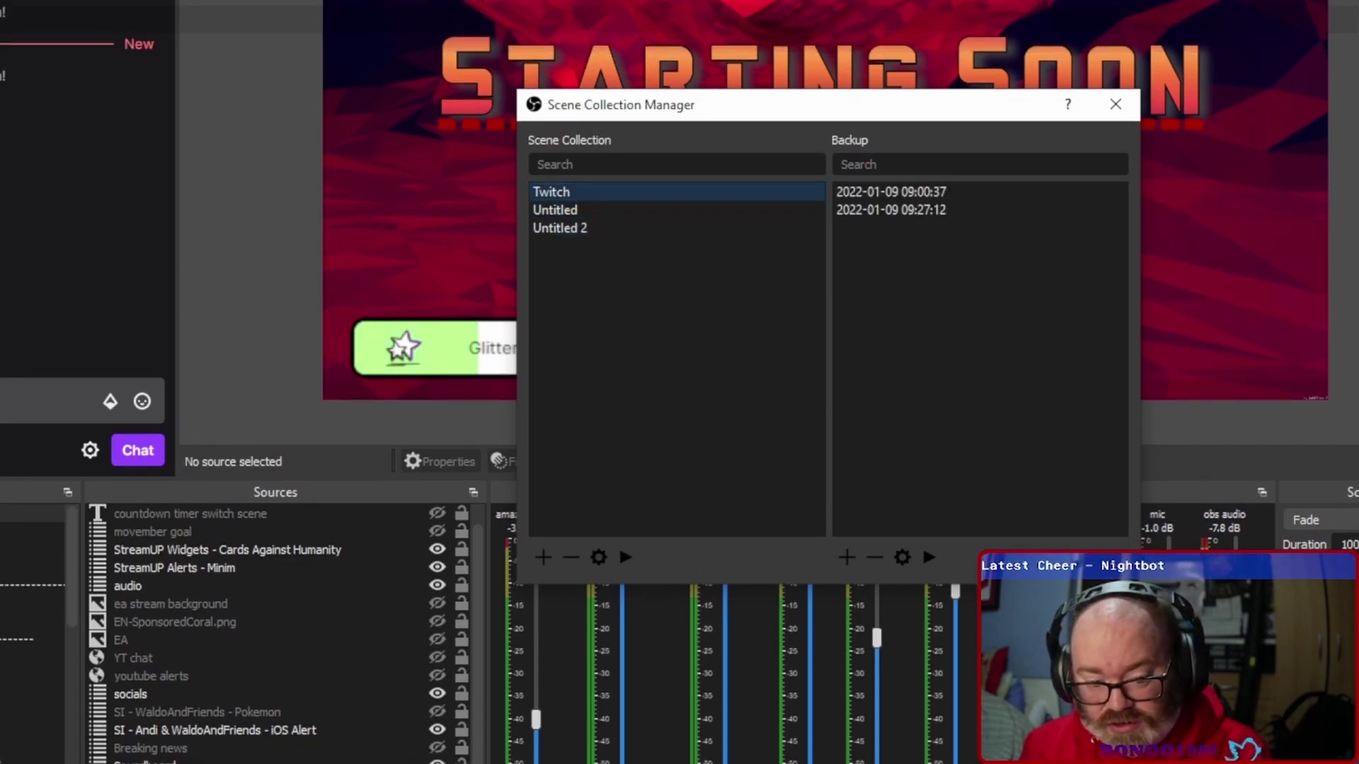
pyautogui.click(847, 559)
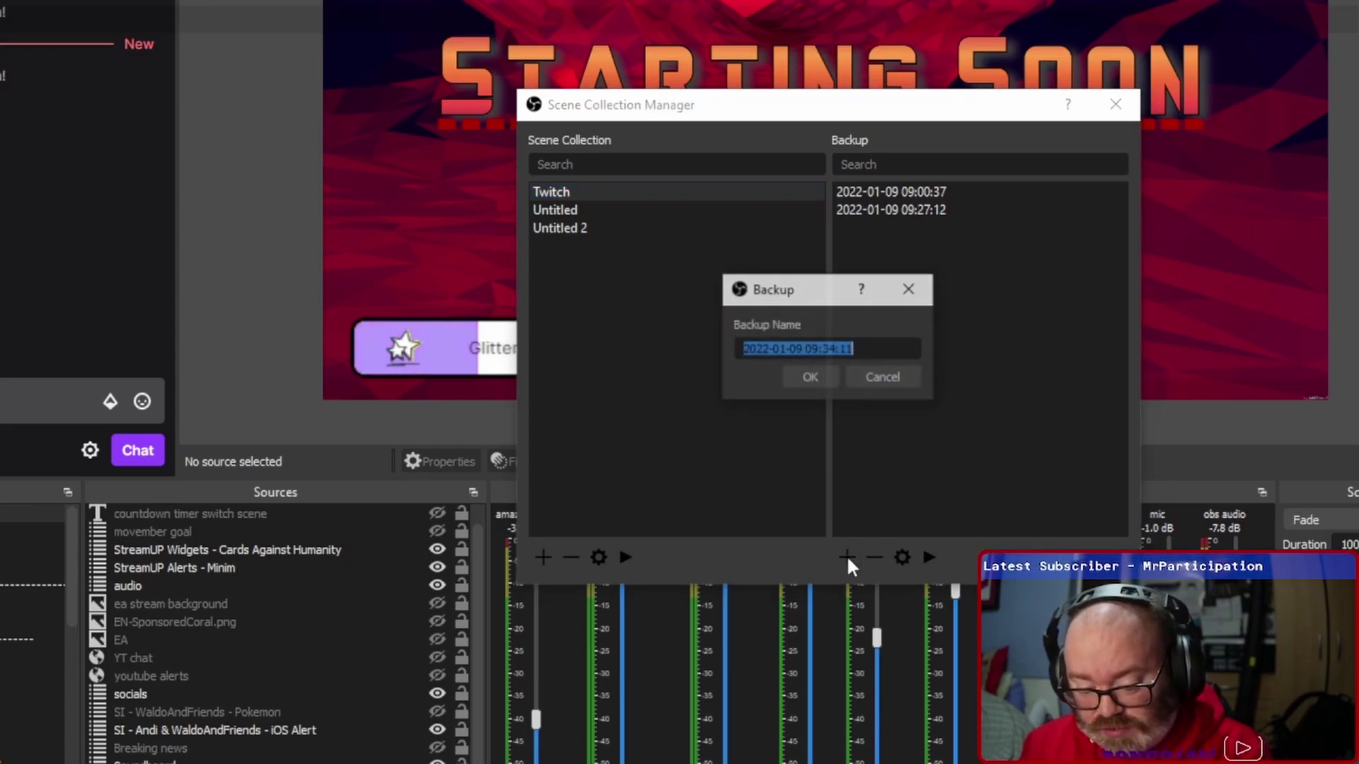
pyautogui.click(812, 386)
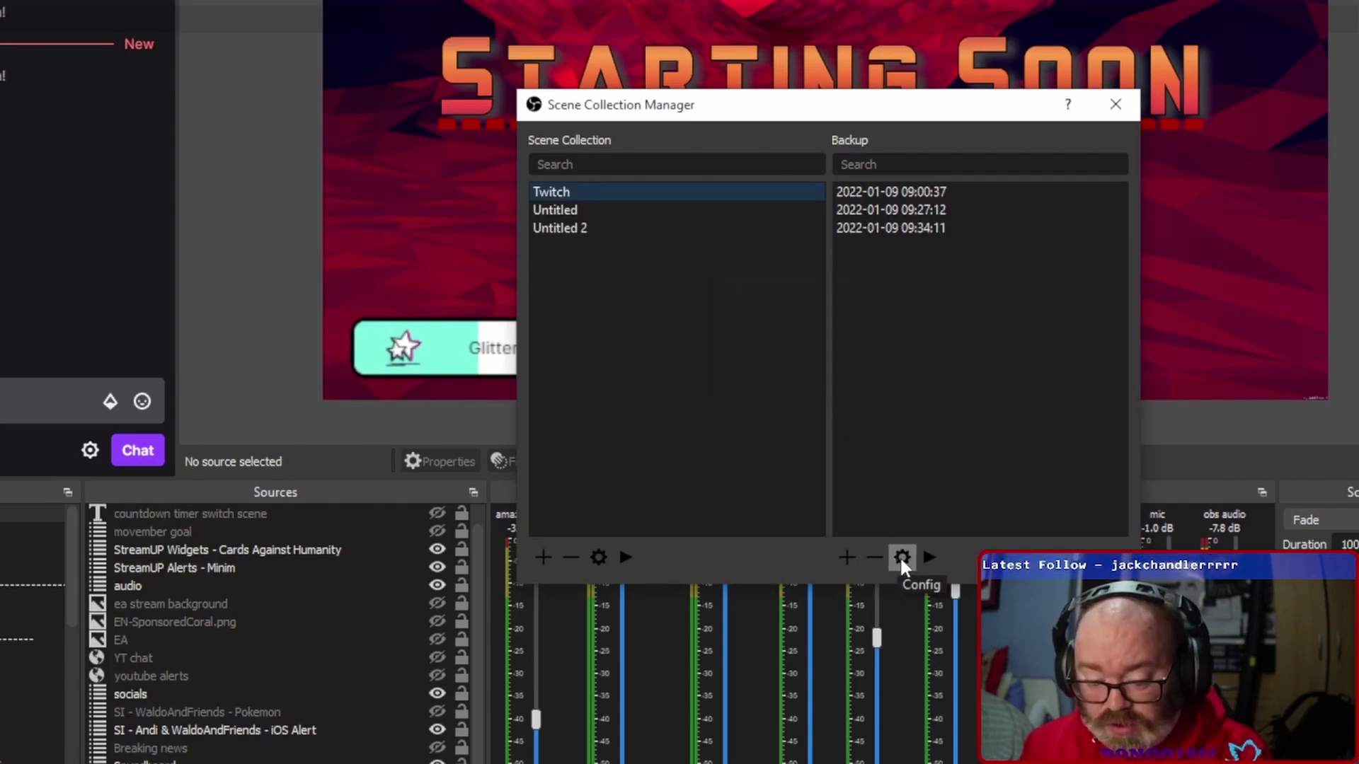
pyautogui.click(900, 556)
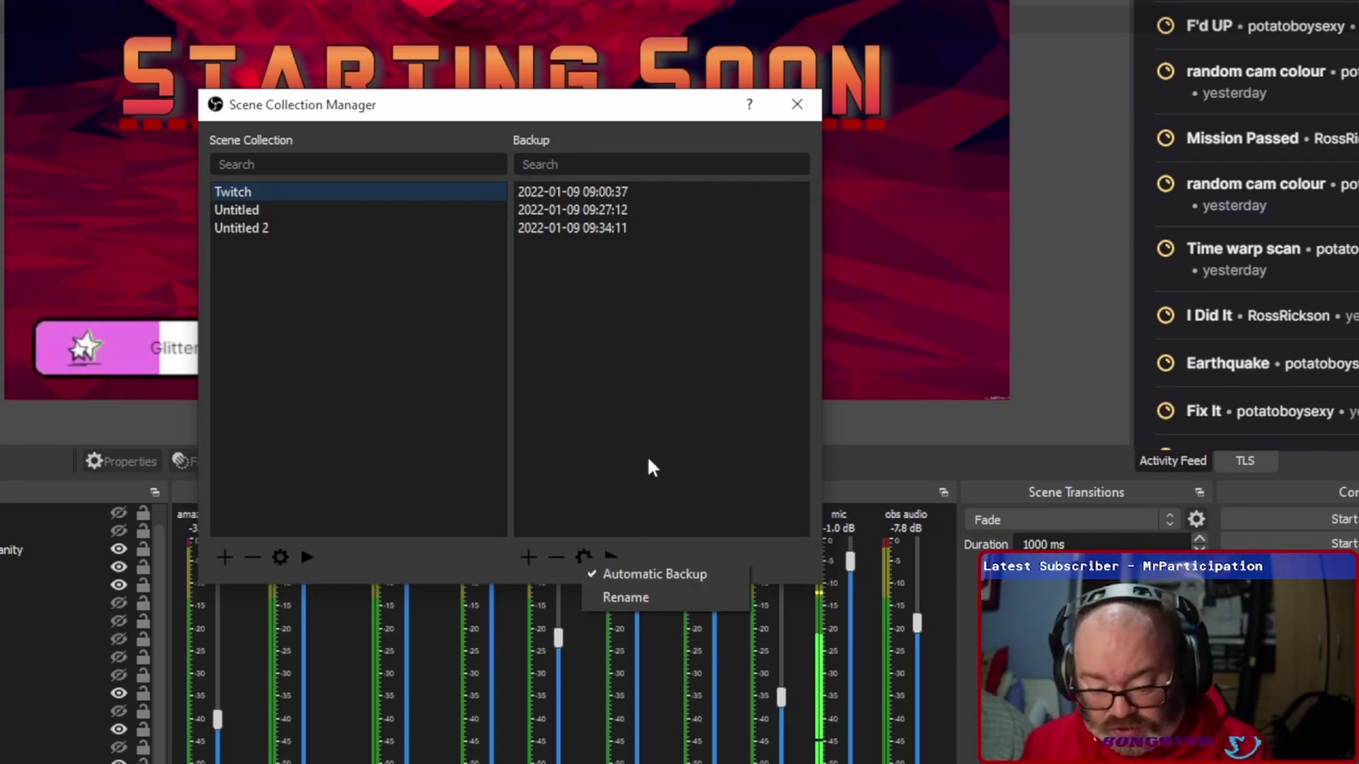
pyautogui.click(635, 519)
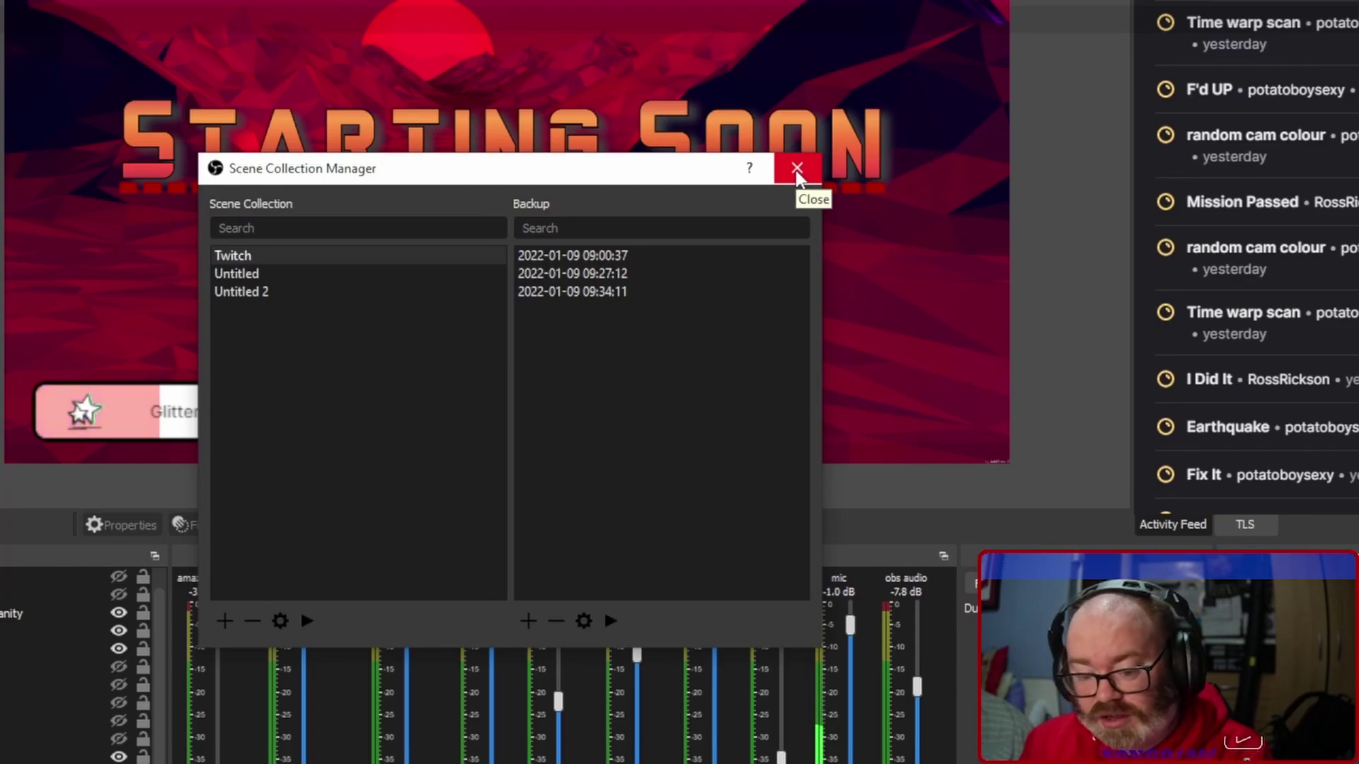
pyautogui.click(796, 173)
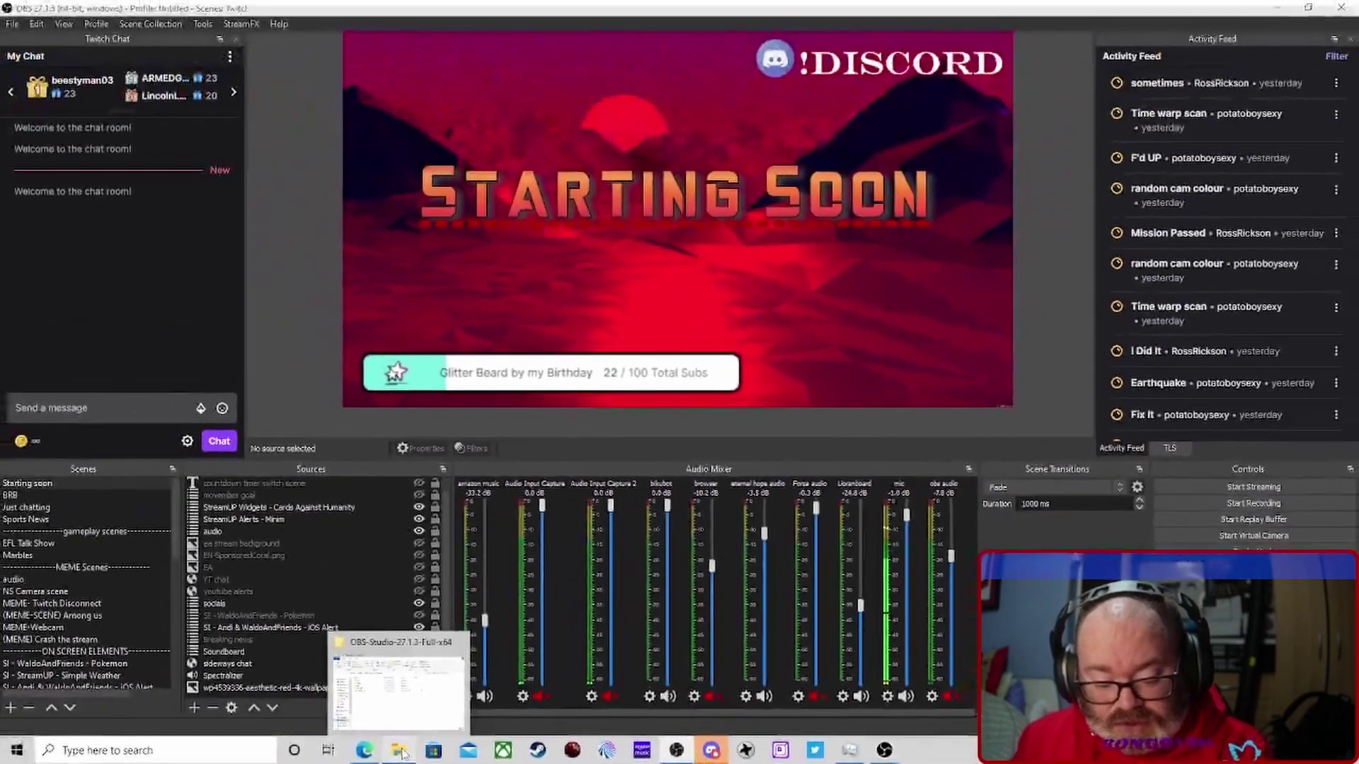
pyautogui.click(88, 742)
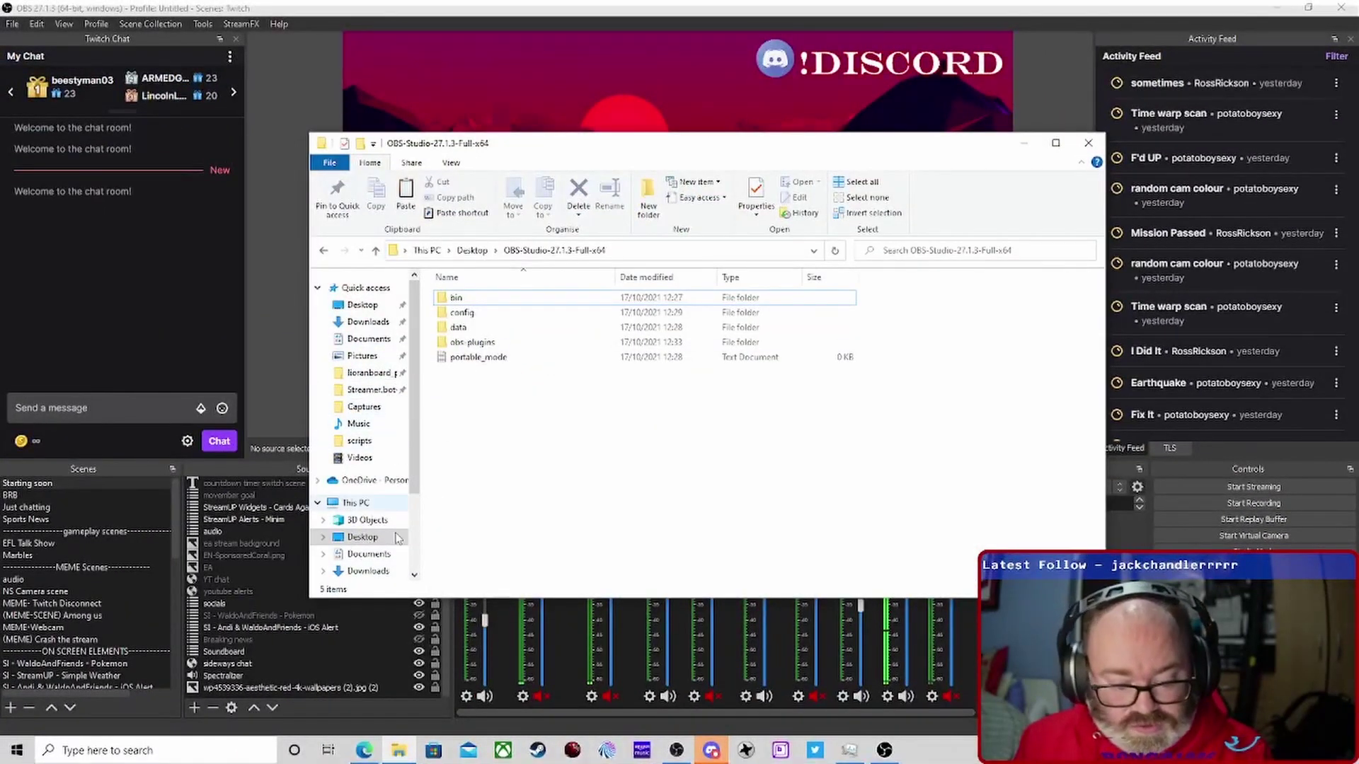
pyautogui.scroll(-2, 388, 510)
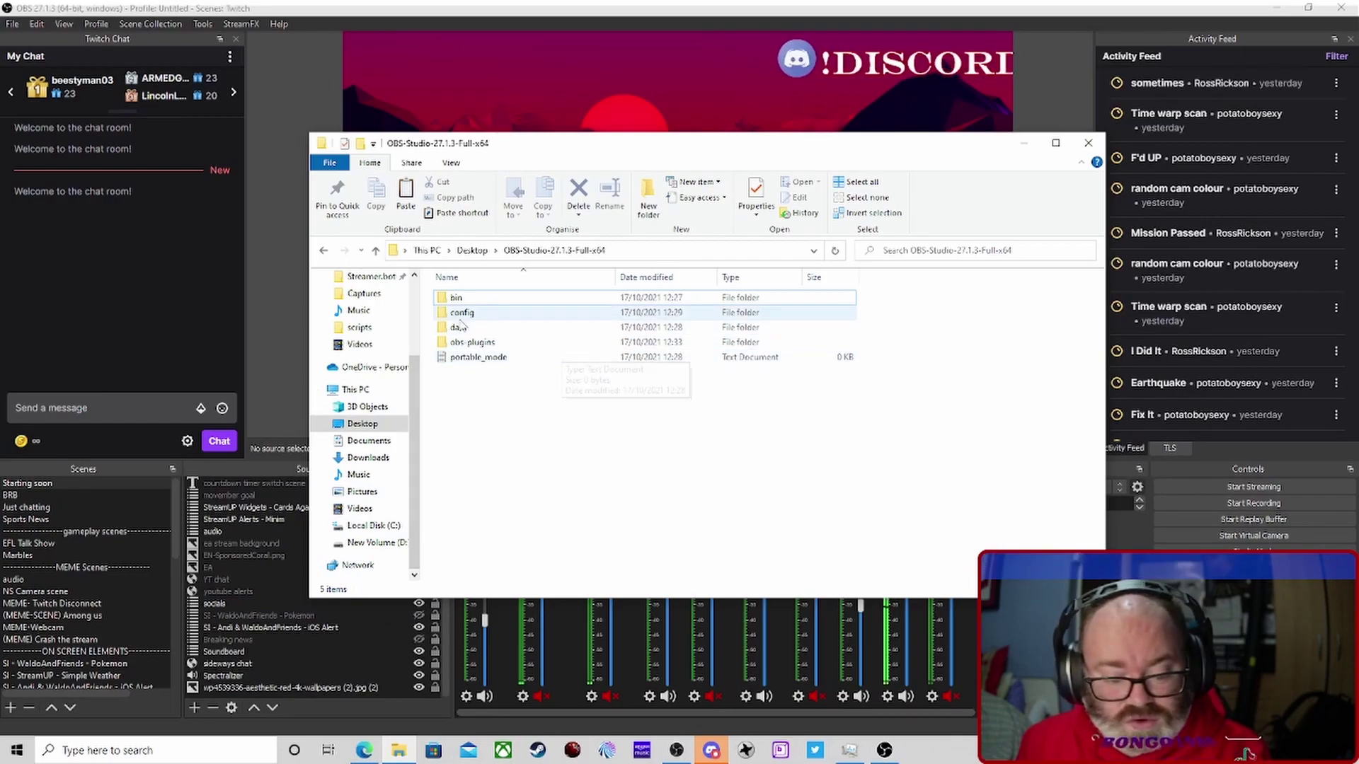
pyautogui.scroll(1, 368, 396)
pyautogui.click(500, 302)
pyautogui.click(504, 310)
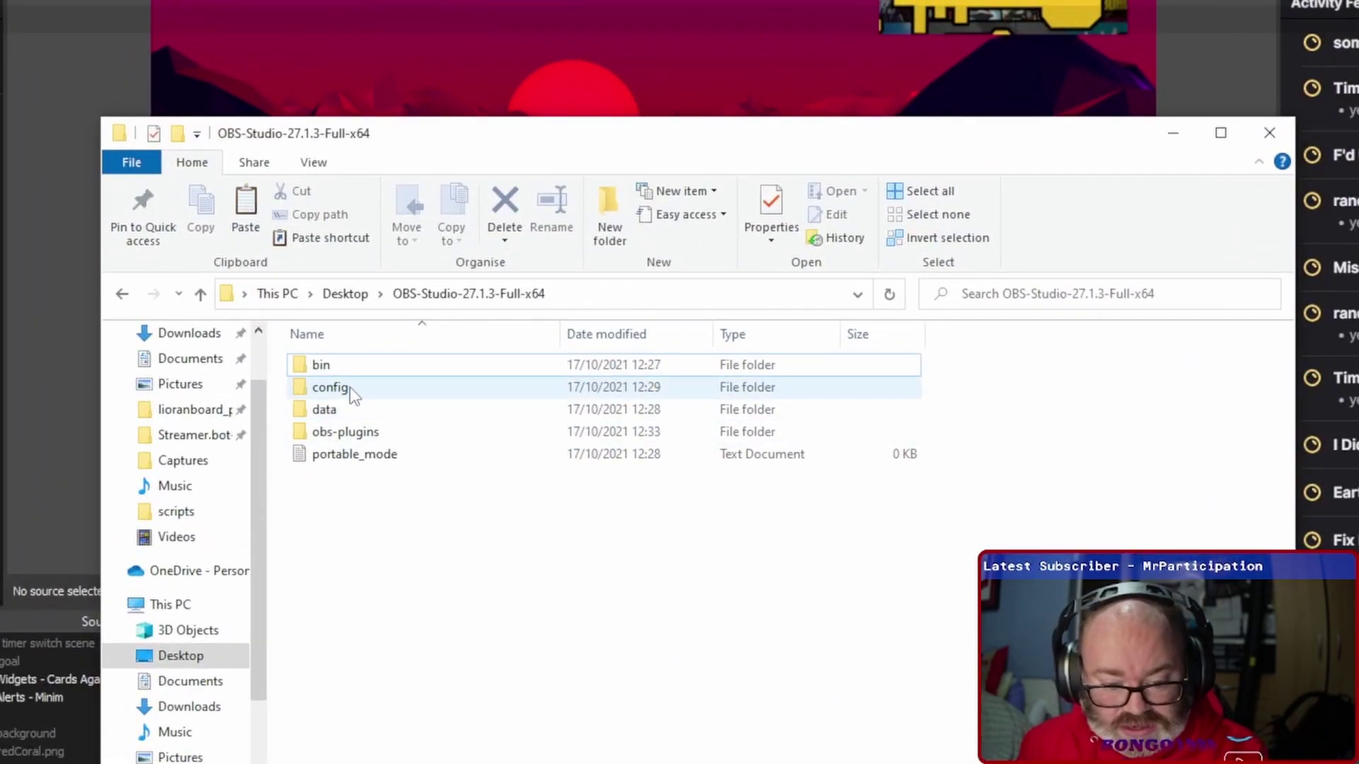
pyautogui.doubleClick(350, 388)
pyautogui.click(340, 368)
pyautogui.doubleClick(339, 366)
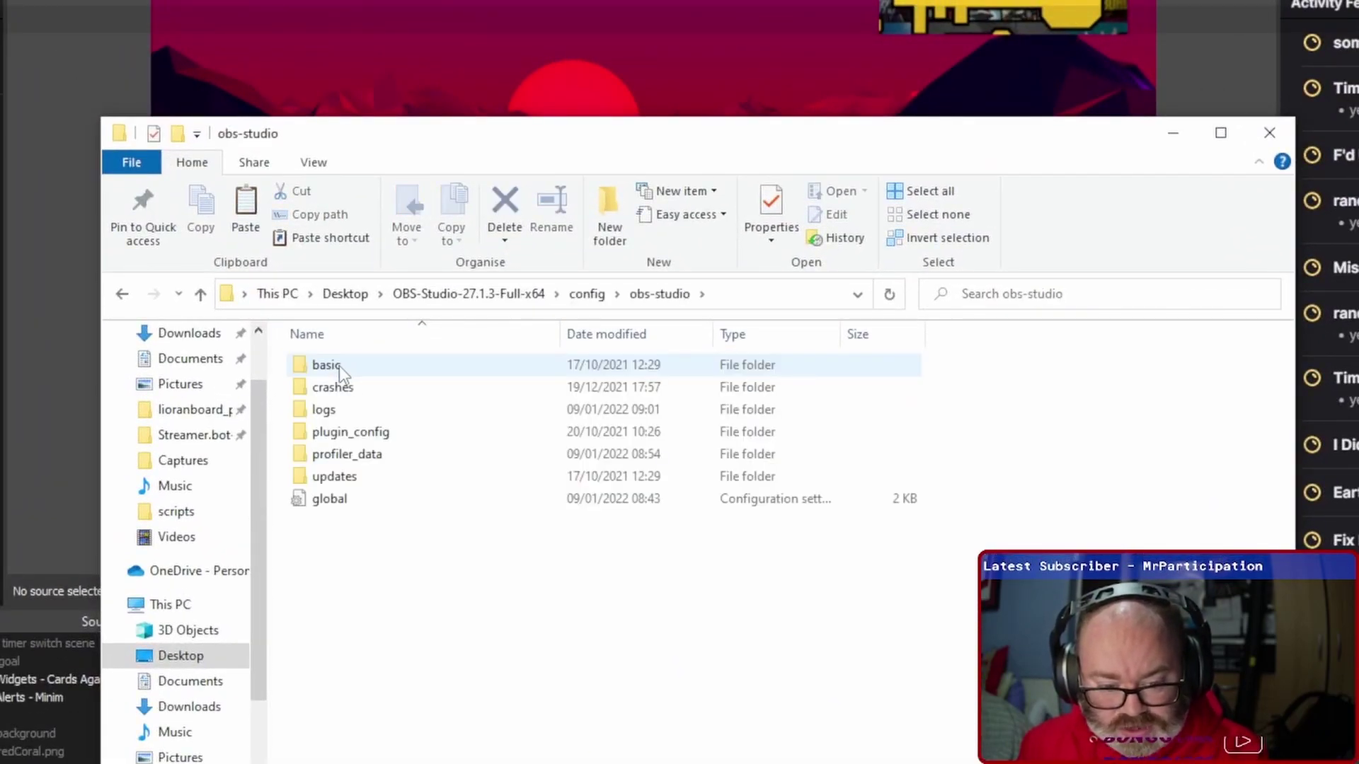
pyautogui.doubleClick(341, 367)
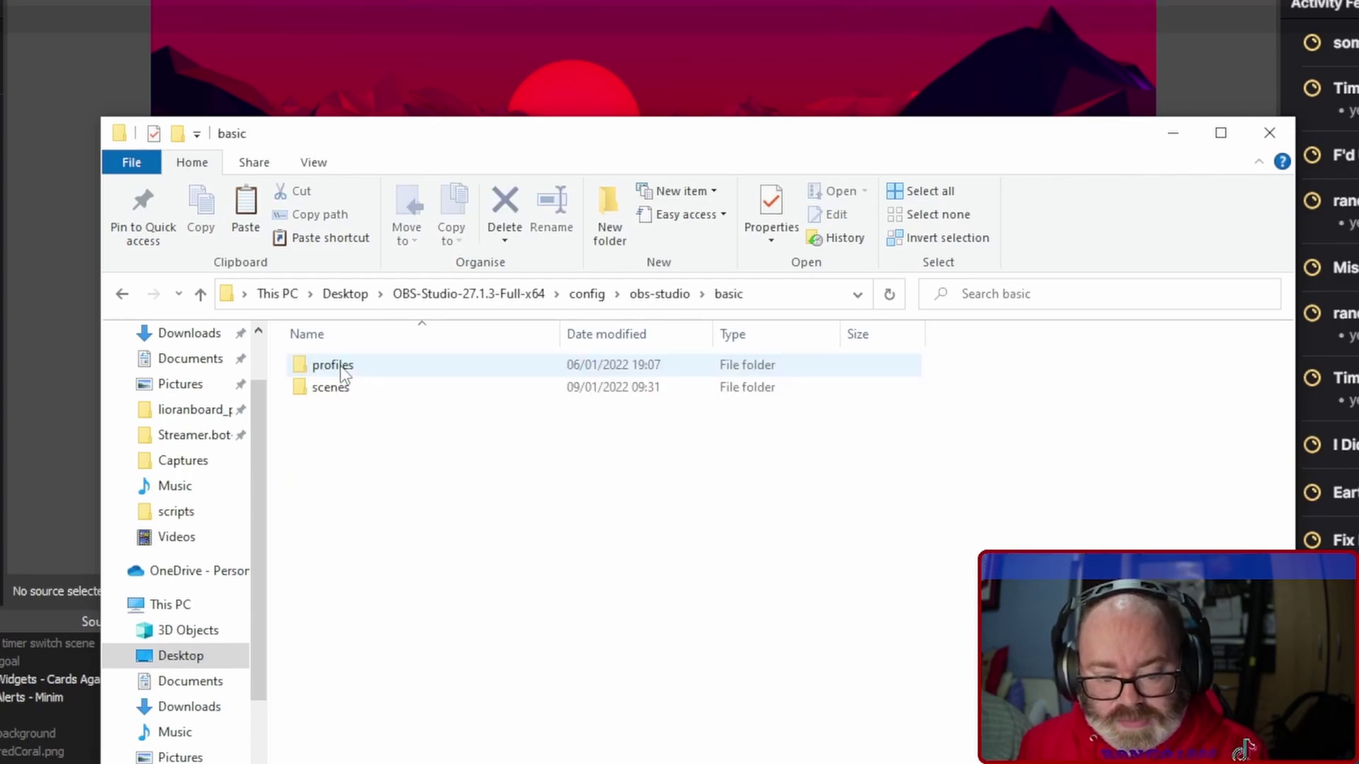
pyautogui.doubleClick(342, 387)
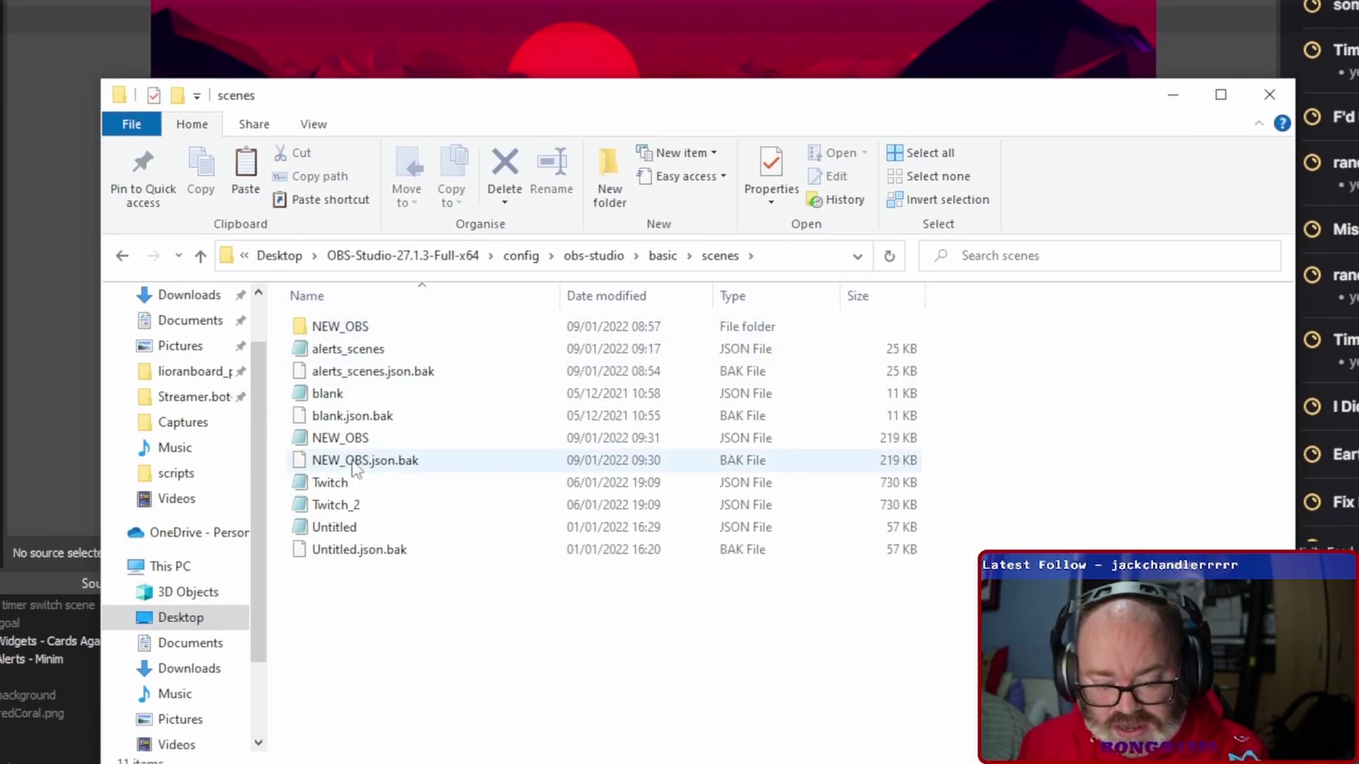
pyautogui.doubleClick(339, 359)
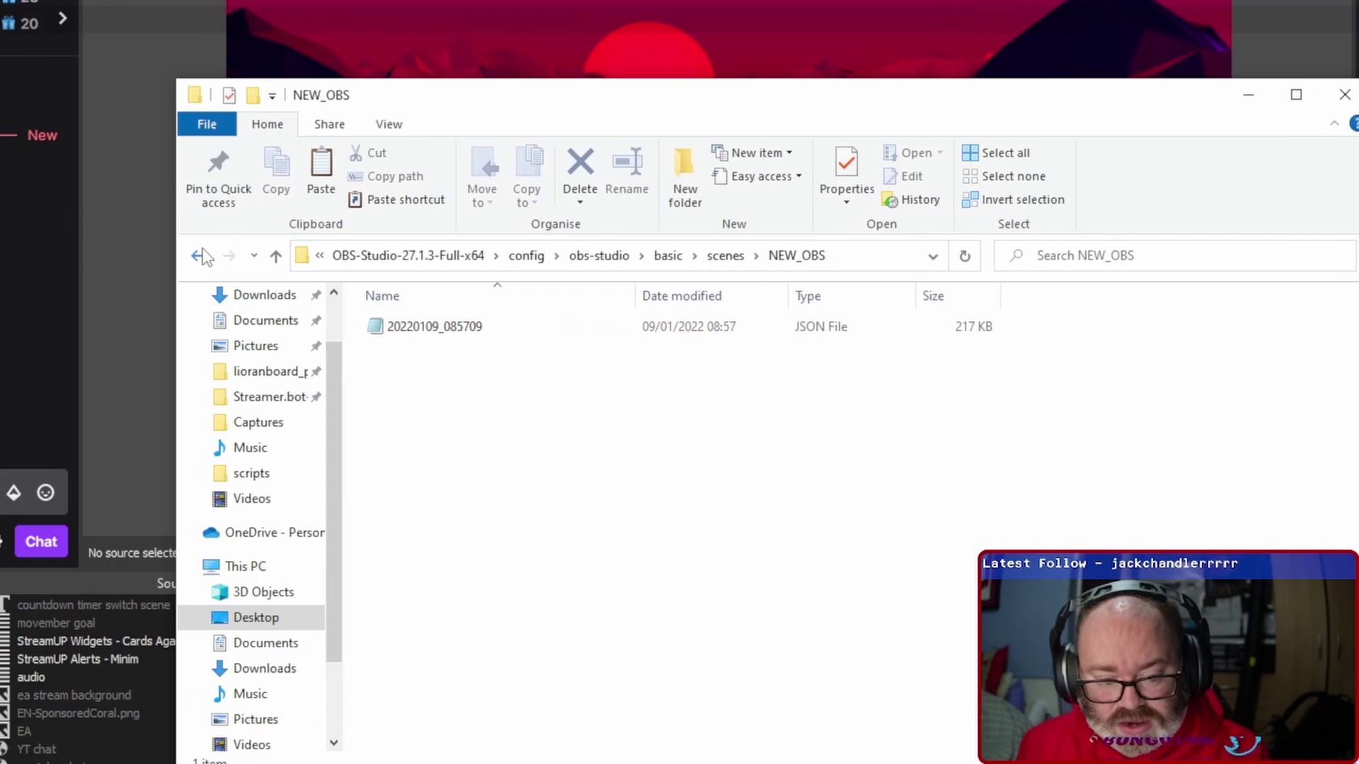
pyautogui.click(198, 255)
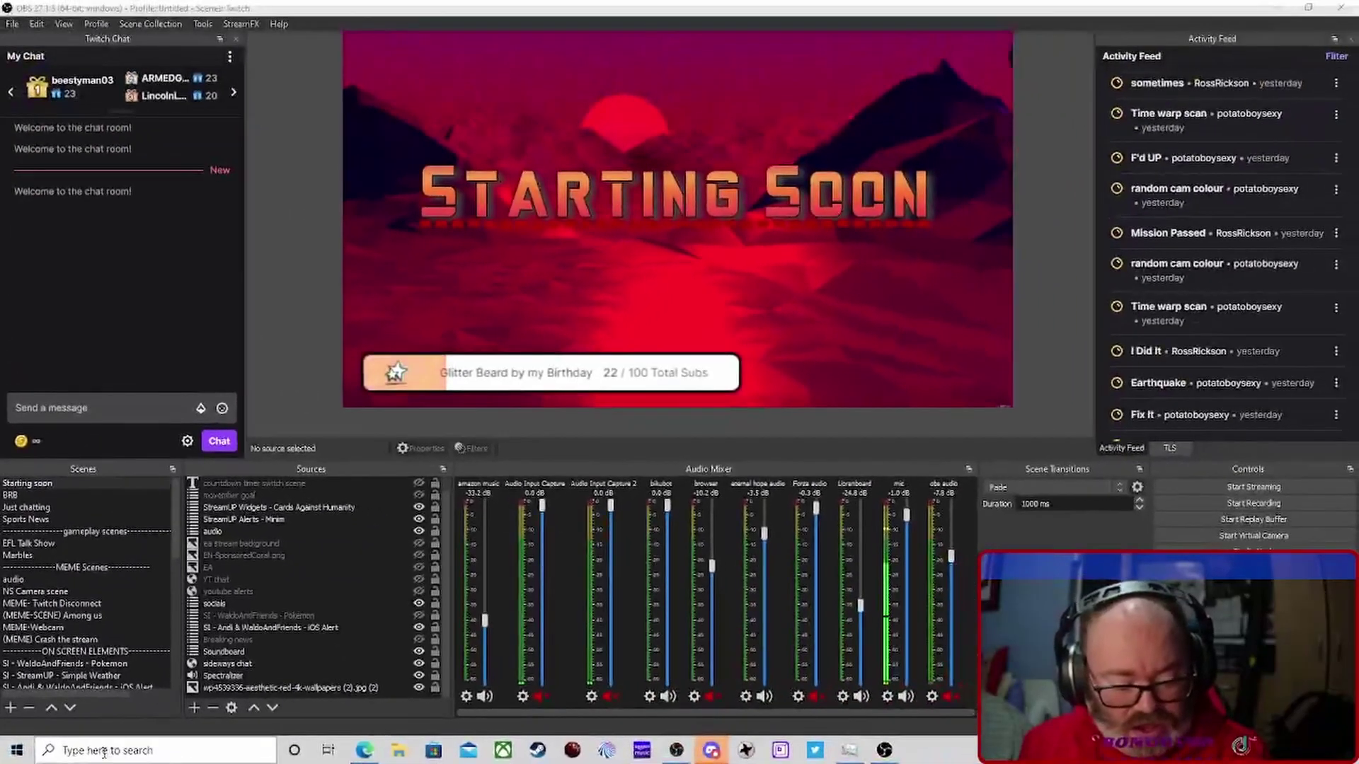
# Step: Go to %appdata%\obs-studio\basic\scenes\Twitch to see the three JSON backups
pyautogui.click(143, 746)
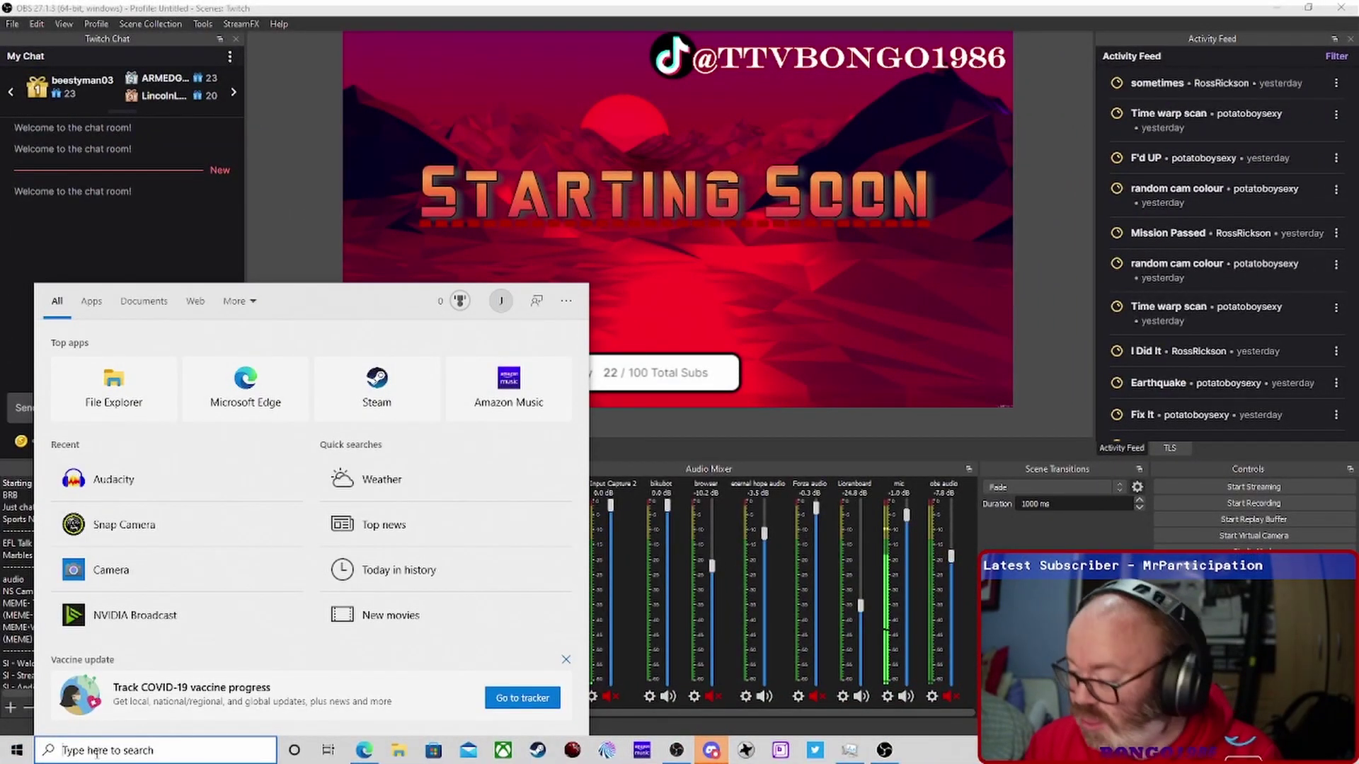
pyautogui.write('%')
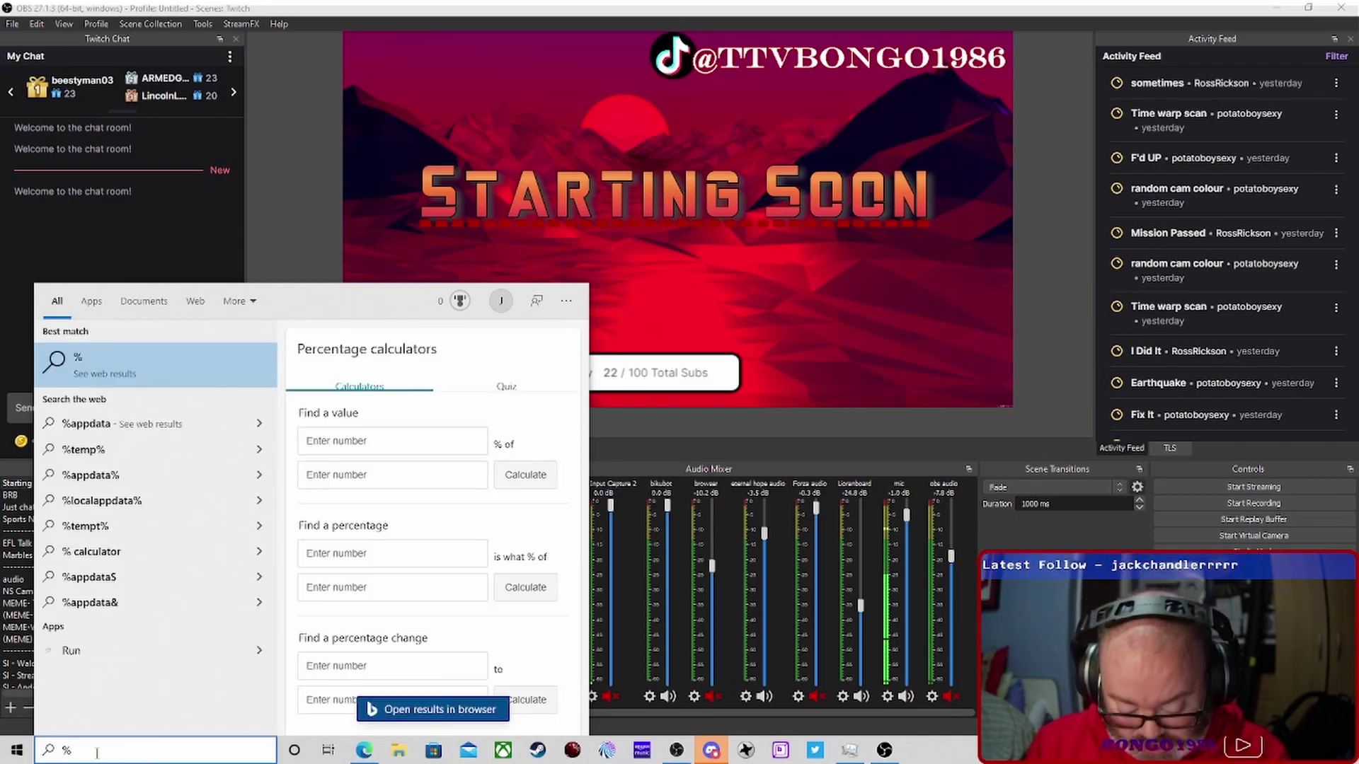
pyautogui.write('a')
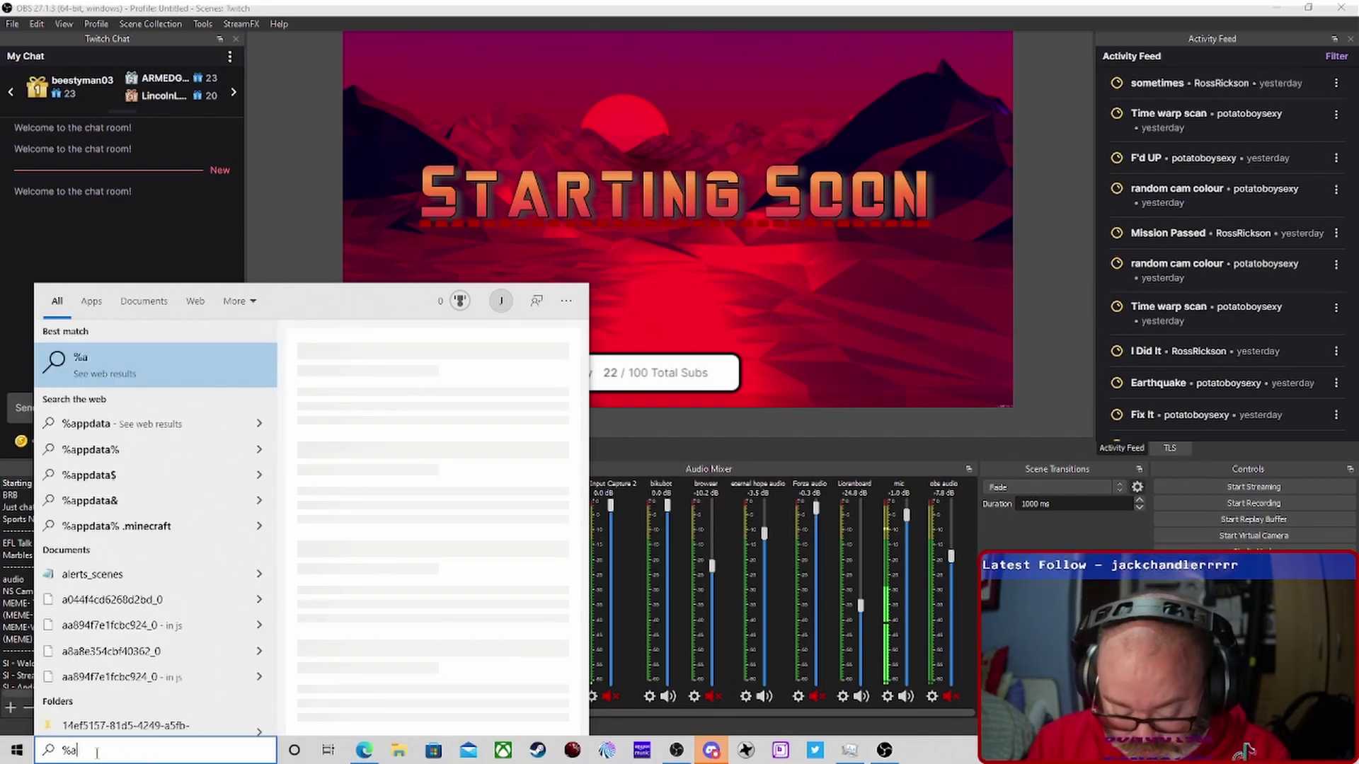
pyautogui.write('ppdata')
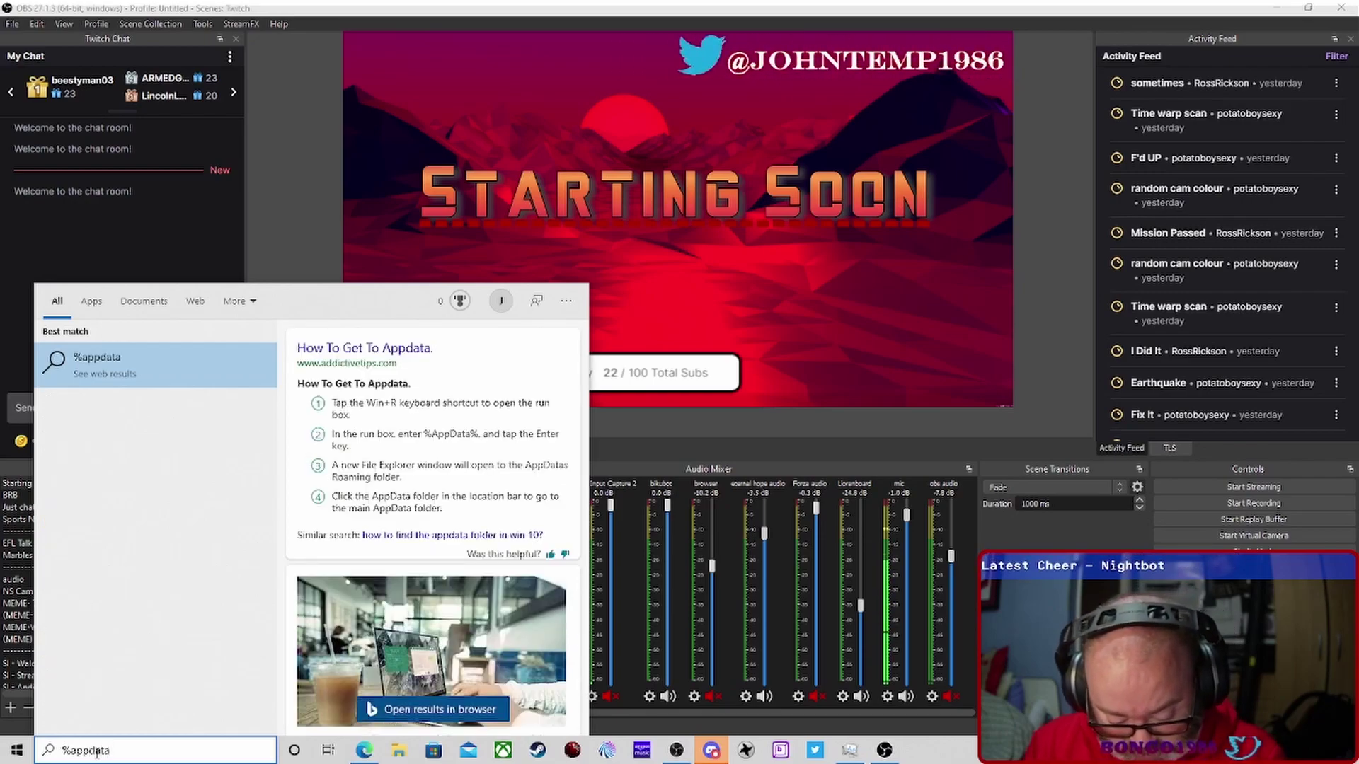
pyautogui.write('%')
pyautogui.press('Return')
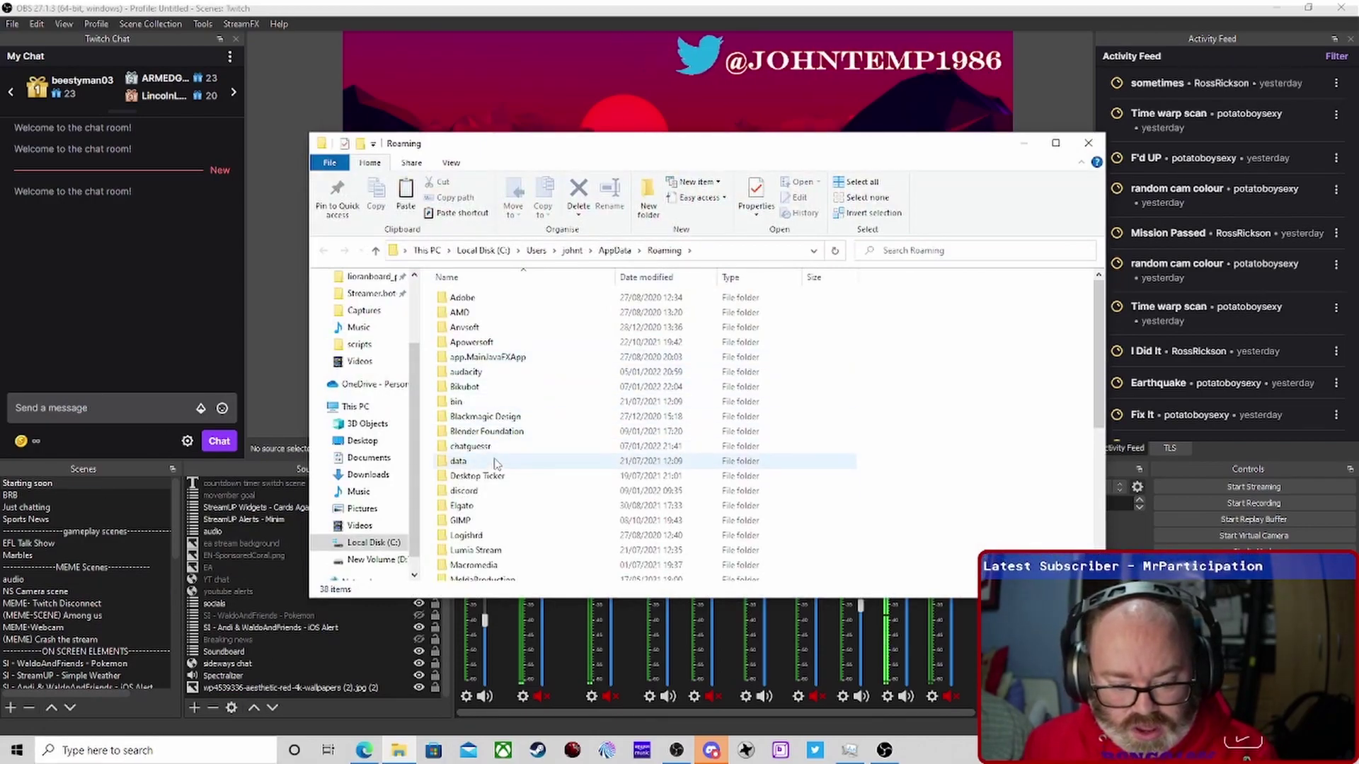
pyautogui.scroll(-3, 495, 483)
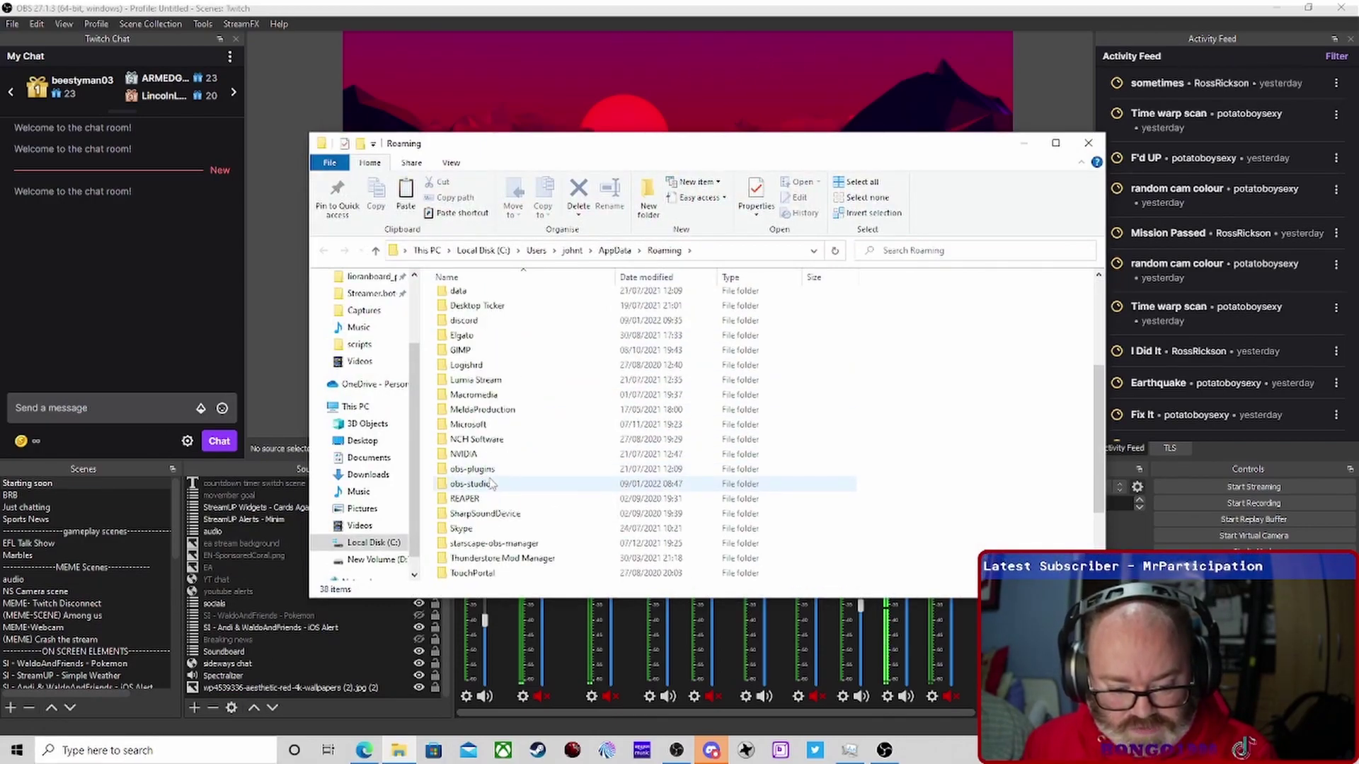
pyautogui.doubleClick(470, 528)
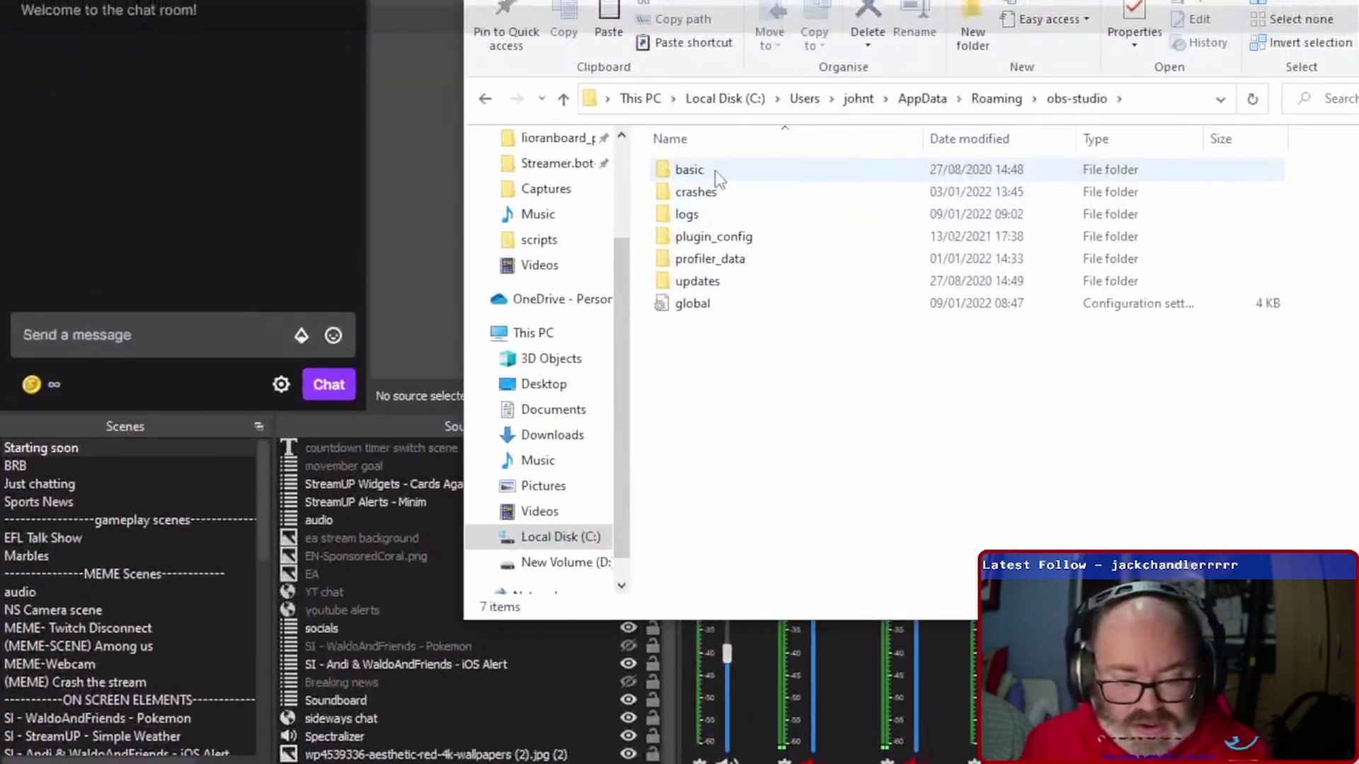
pyautogui.doubleClick(715, 171)
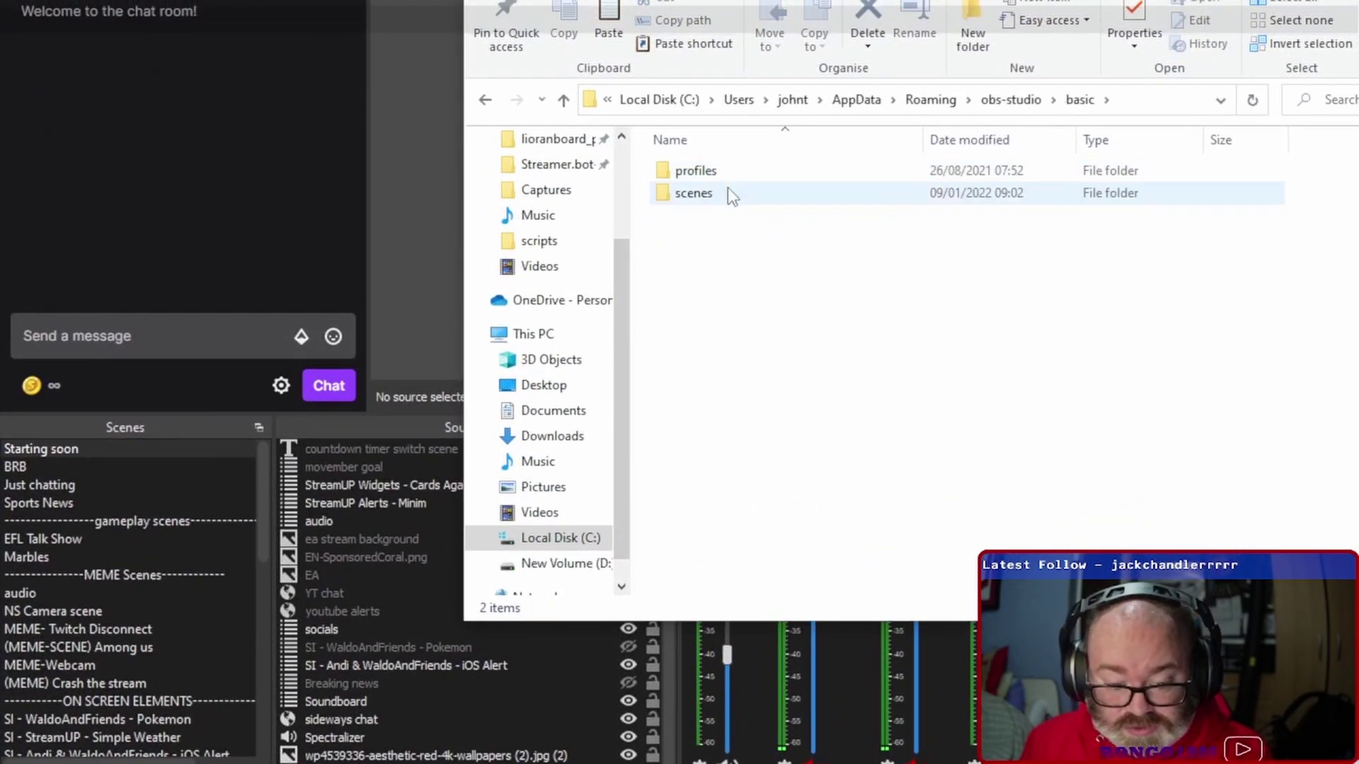
pyautogui.doubleClick(727, 188)
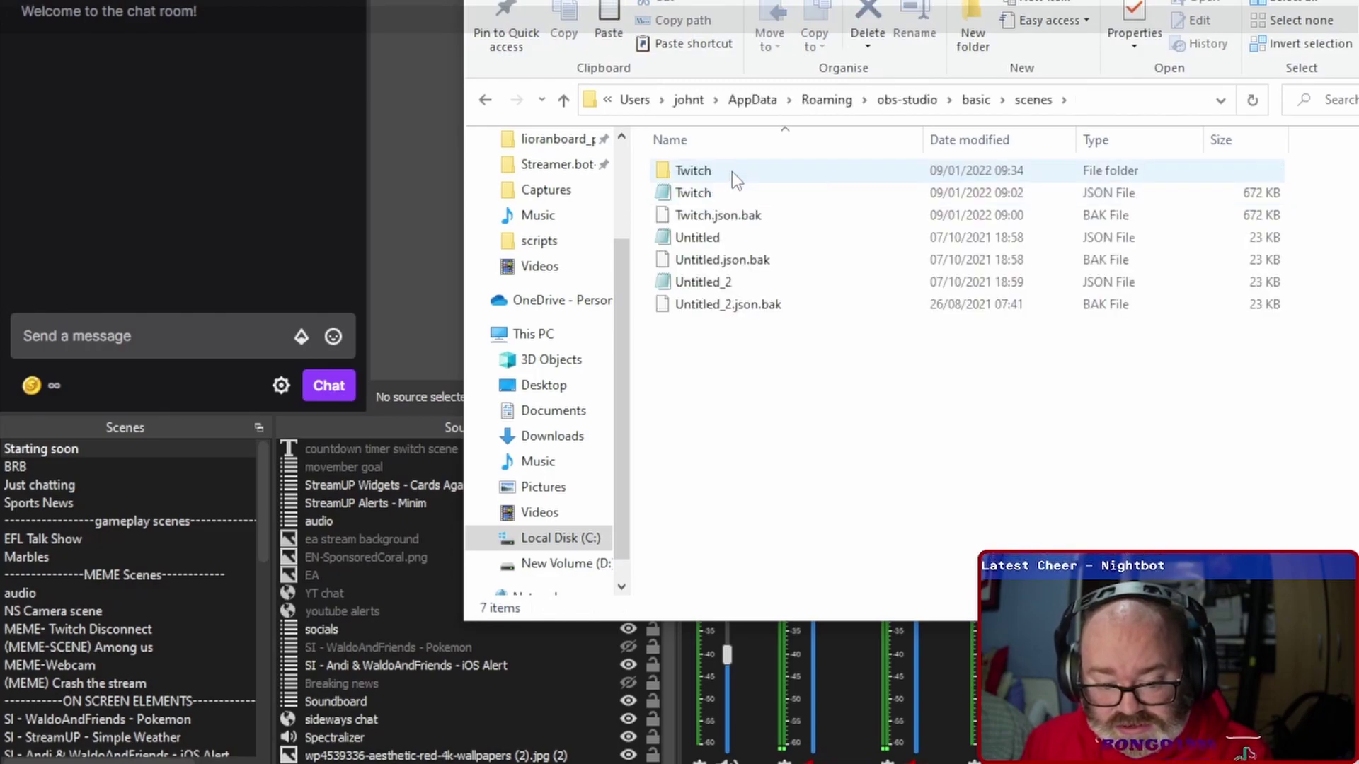
pyautogui.doubleClick(732, 171)
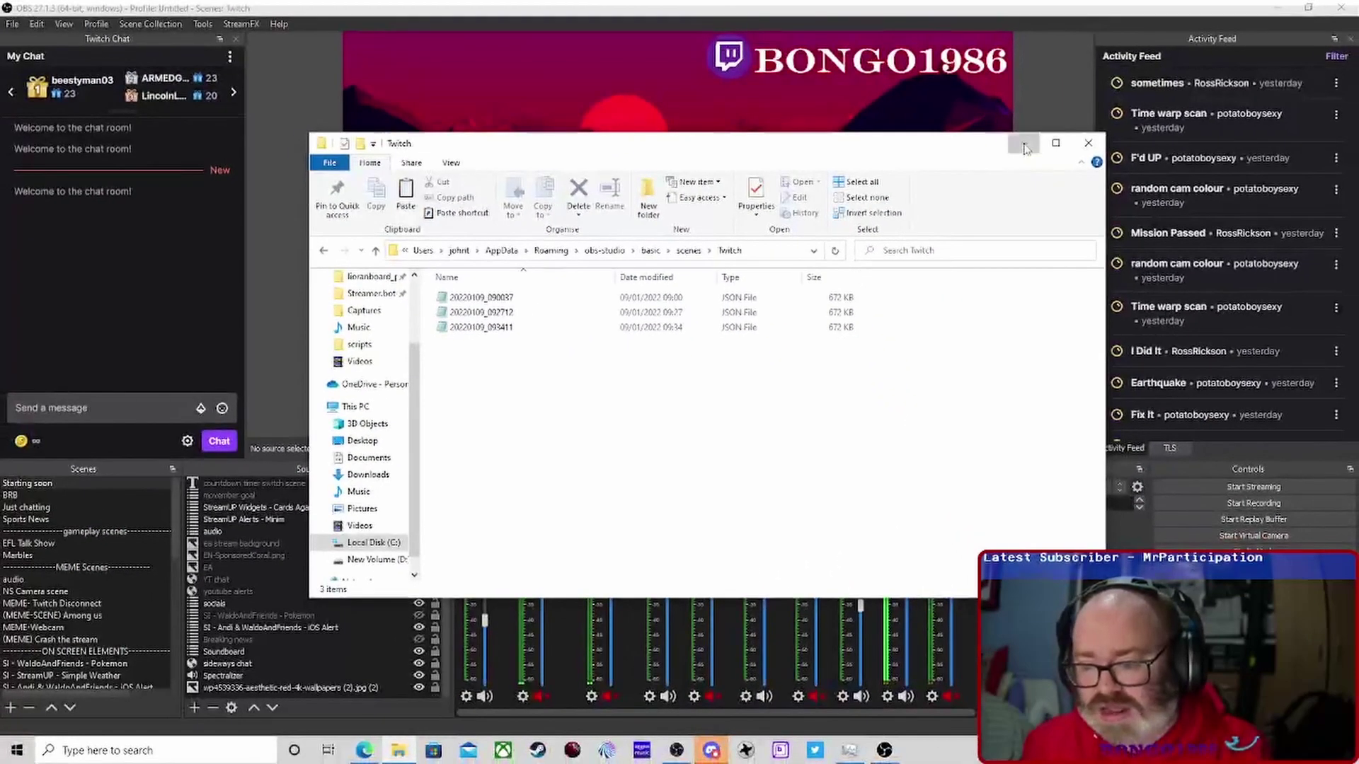
# Step: Minimise the Twitch backups Explorer window to reveal OBS Studio
pyautogui.click(1178, 210)
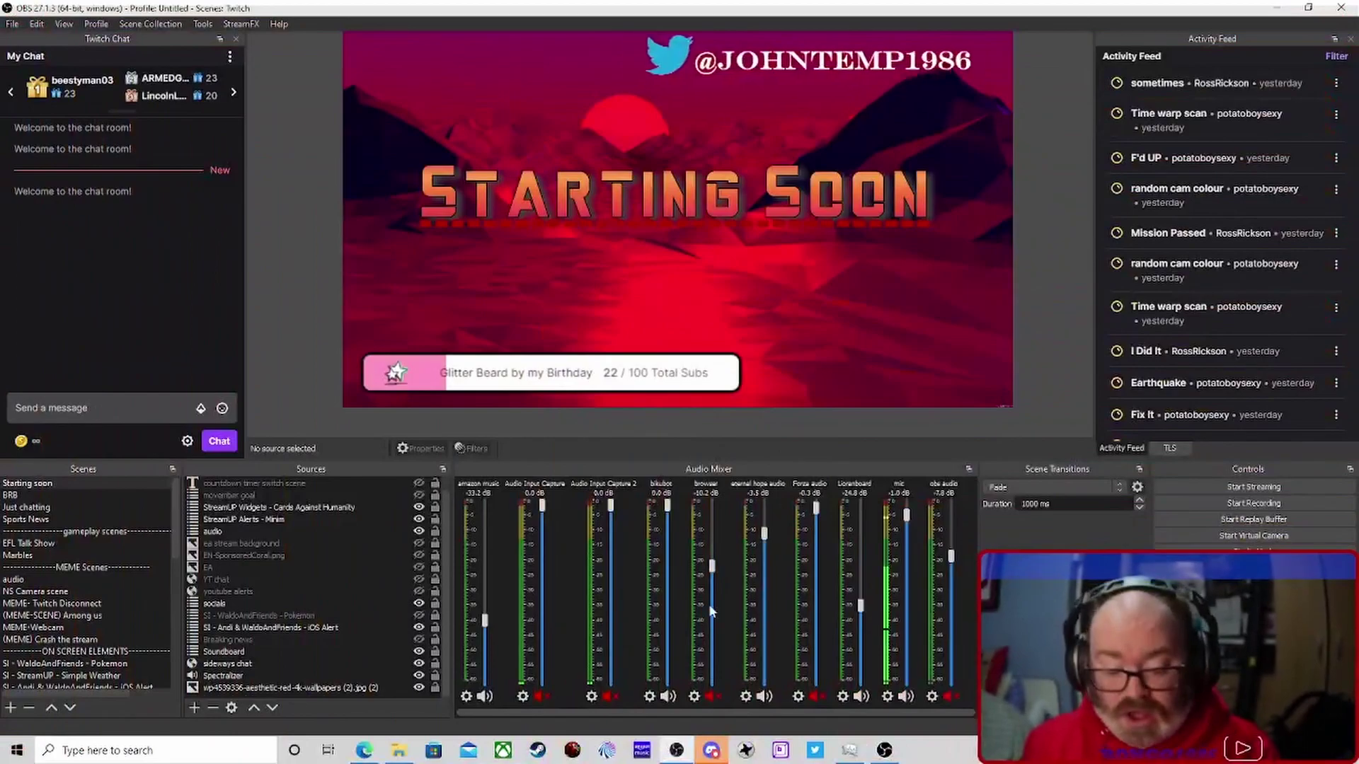
# Step: Return to Edge and close the Choose file dialog on the Scene Collection Manager reviews page
pyautogui.moveTo(373, 748)
pyautogui.click(382, 697)
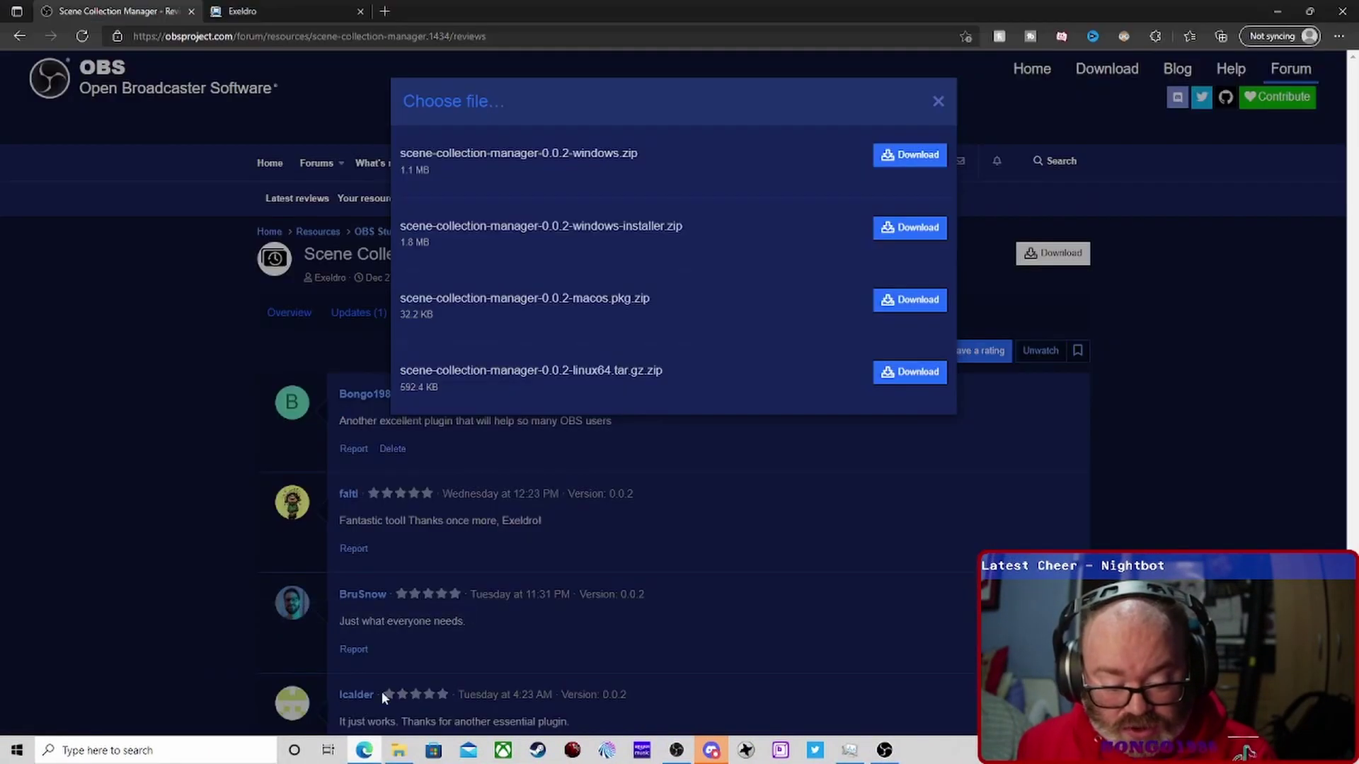
pyautogui.click(1017, 474)
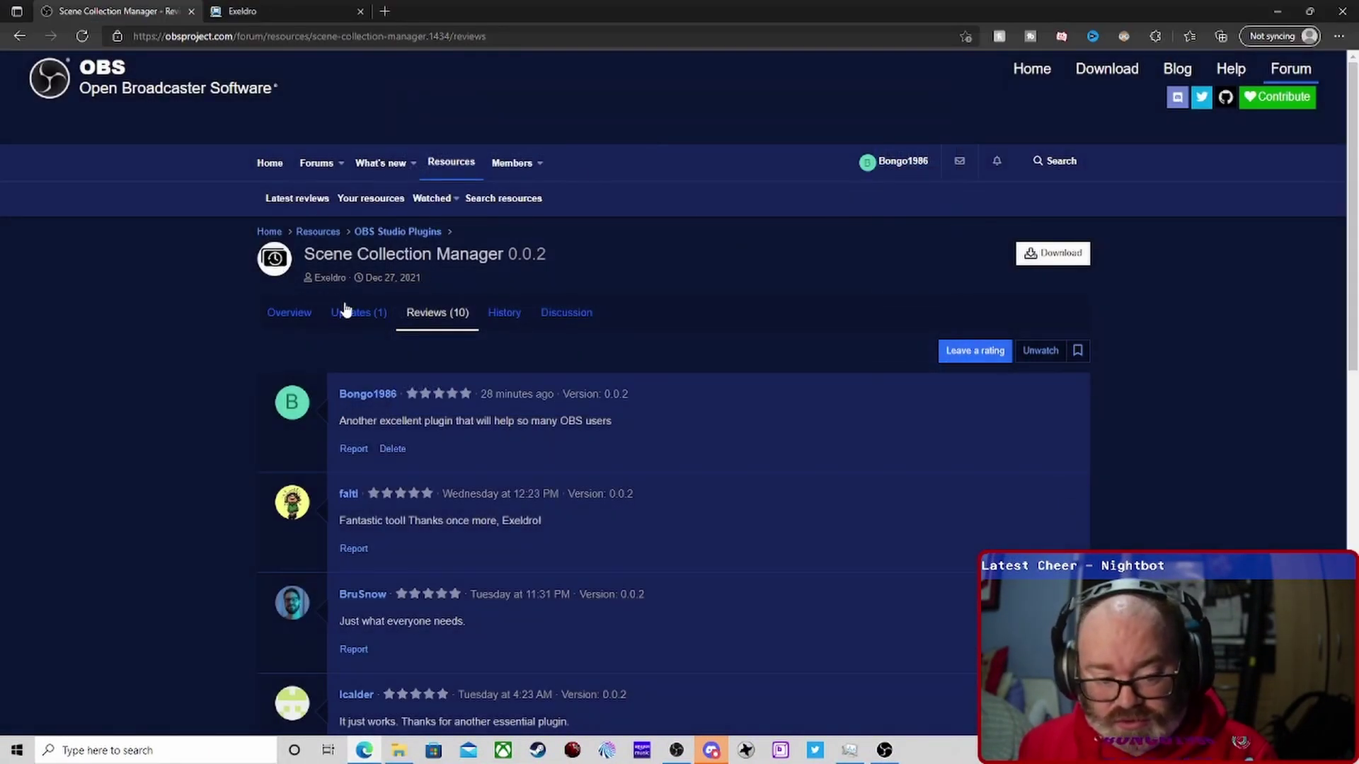
pyautogui.scroll(-2, 460, 318)
pyautogui.scroll(2, 514, 317)
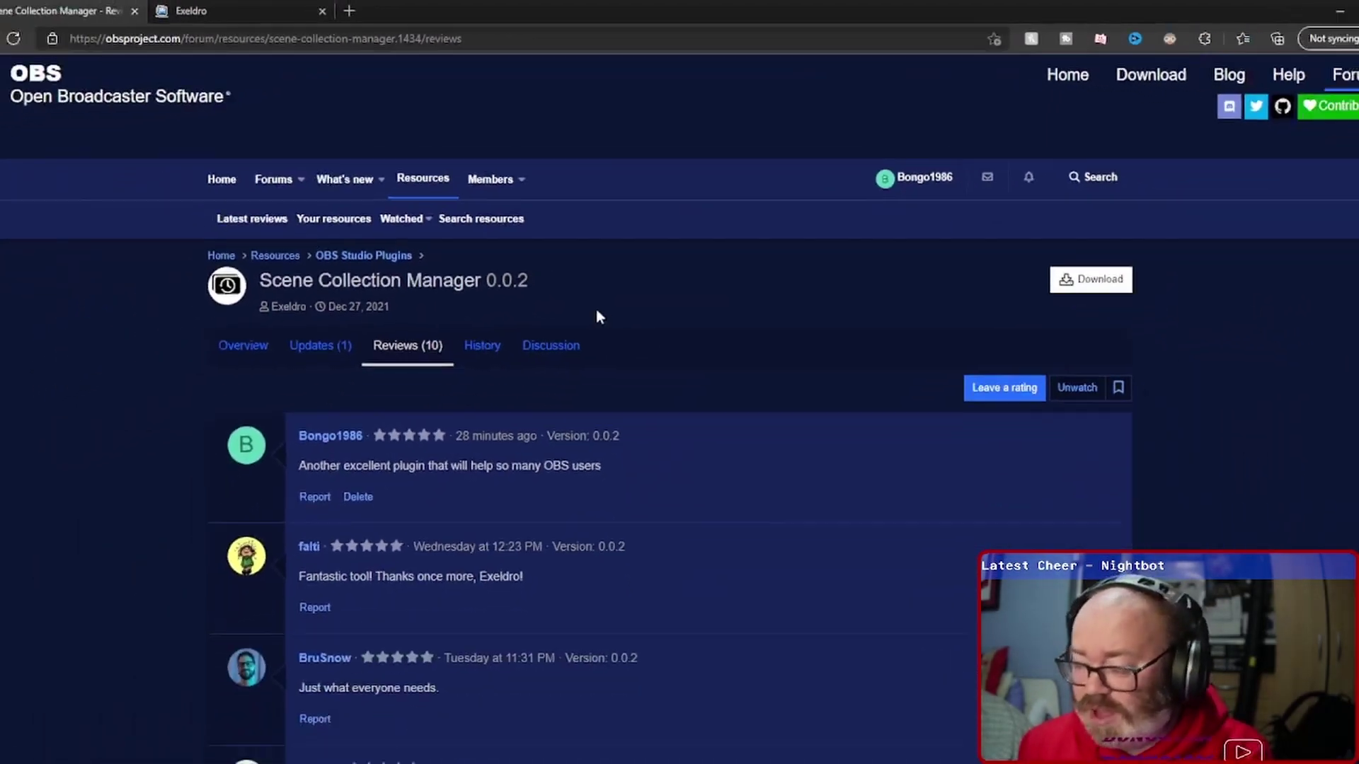
pyautogui.click(258, 12)
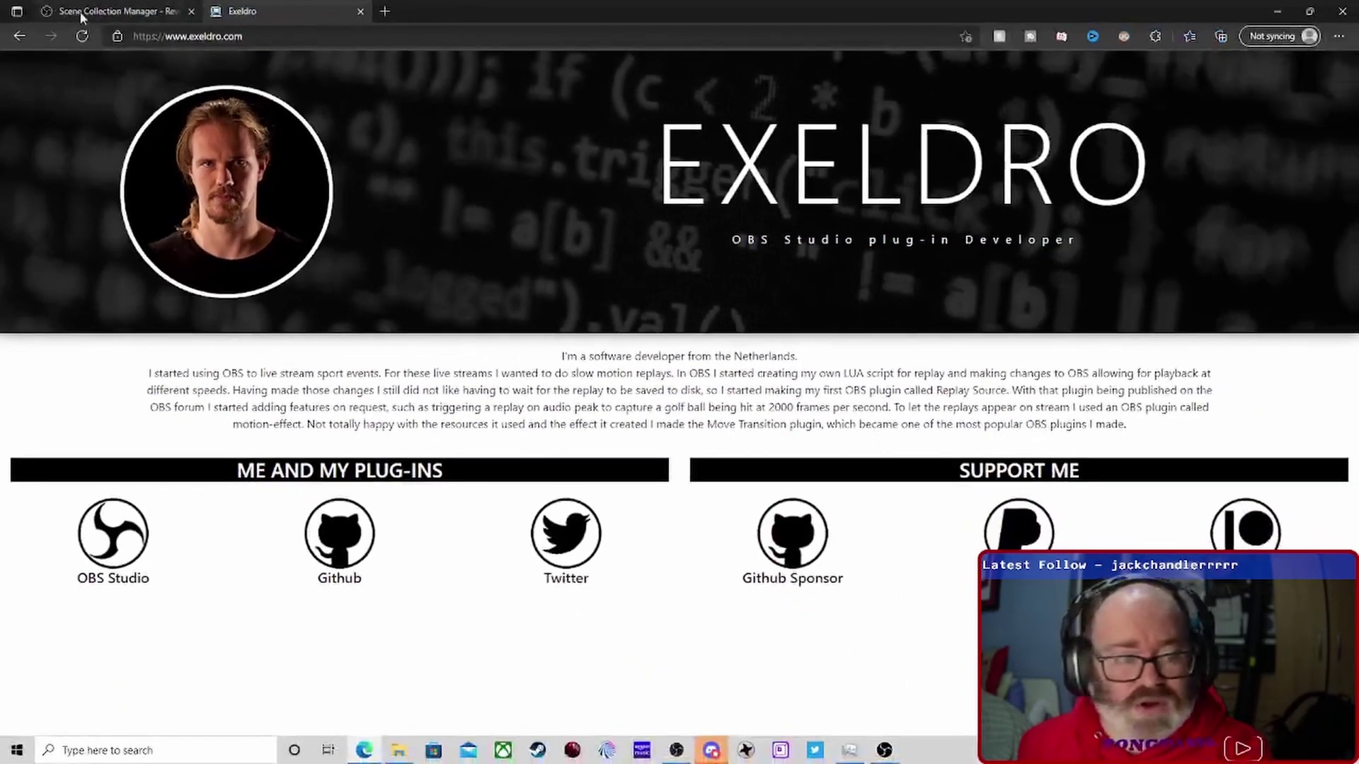
pyautogui.click(82, 13)
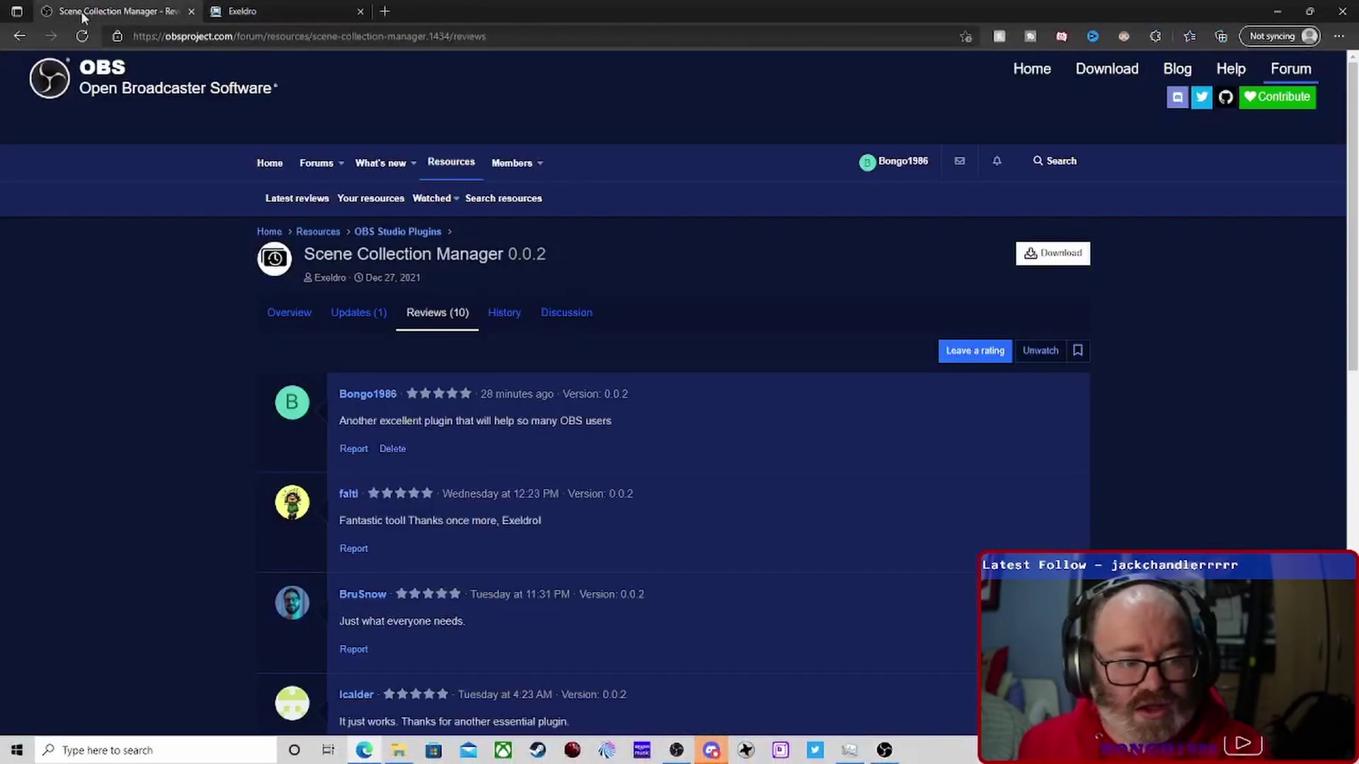